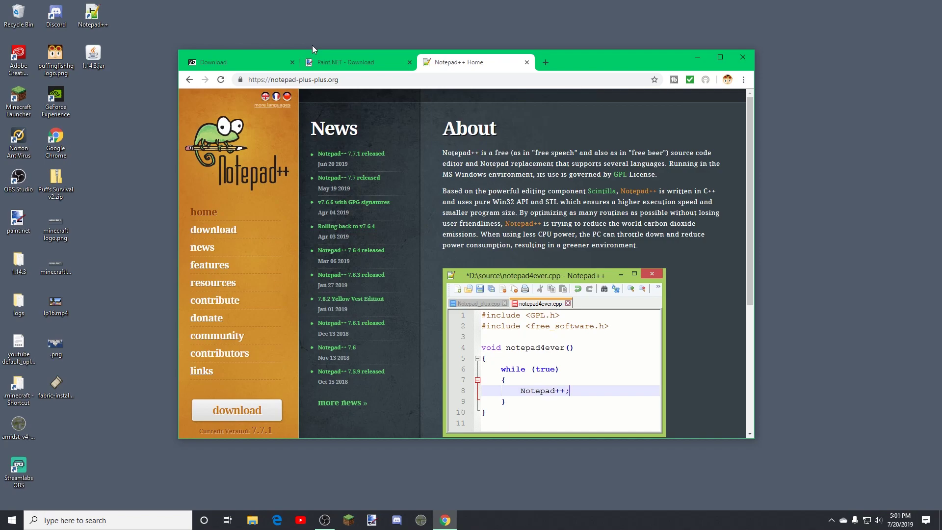
Compare the 7-Zip, paint.net and Notepad++ download pages by switching between their Chrome tabs.
left_click(378, 63)
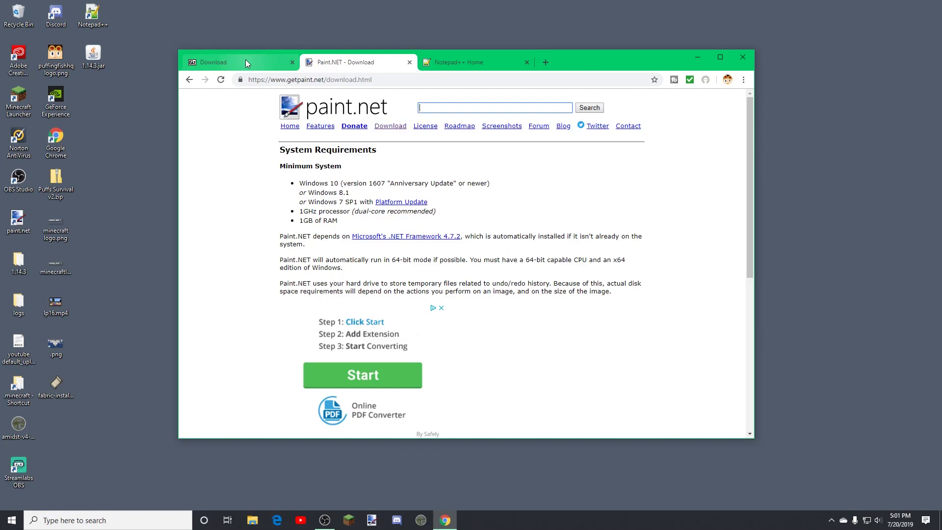
left_click(245, 61)
left_click(456, 63)
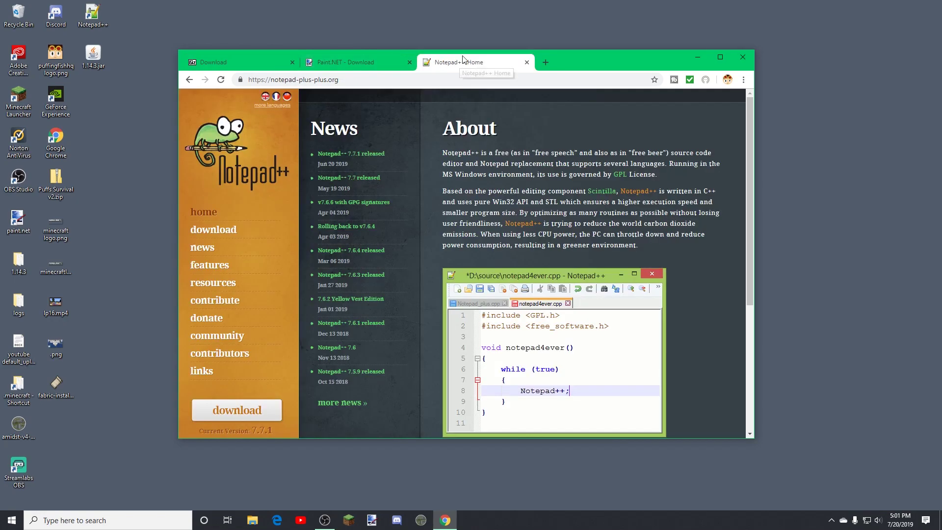
left_click(260, 62)
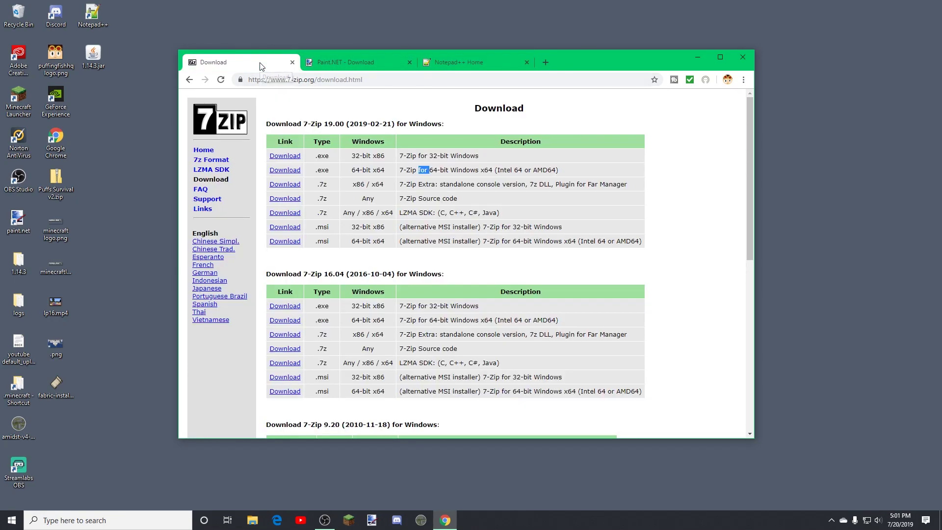
left_click(334, 62)
left_click(450, 63)
left_click(369, 62)
left_click(457, 64)
left_click(388, 66)
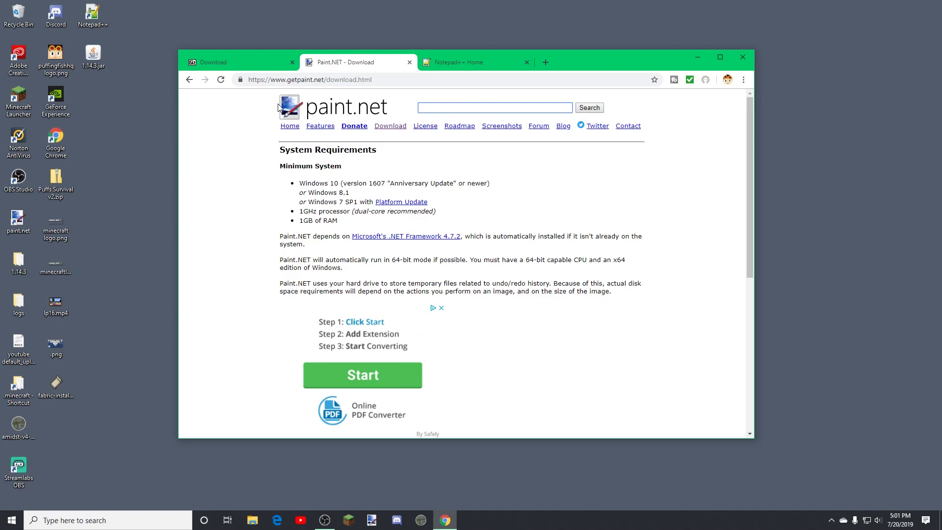
left_click(465, 62)
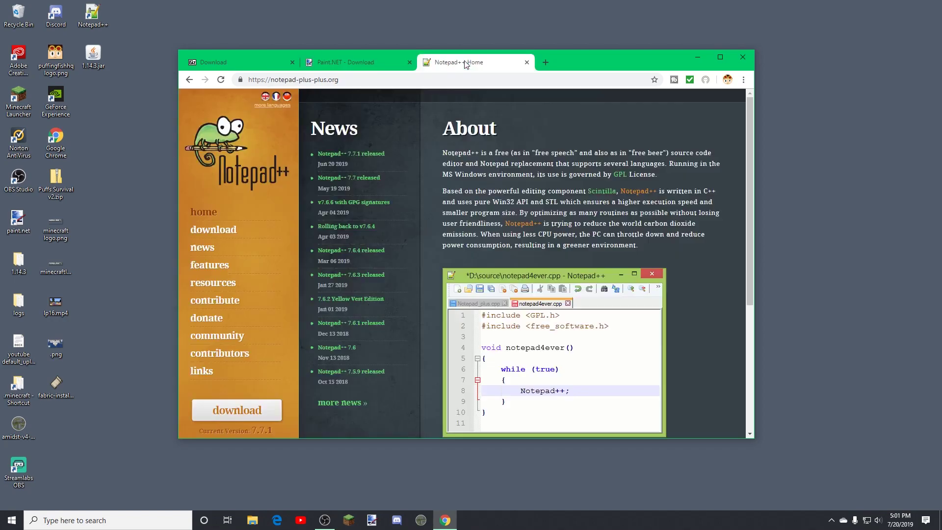
left_click(393, 63)
left_click(442, 62)
left_click(402, 63)
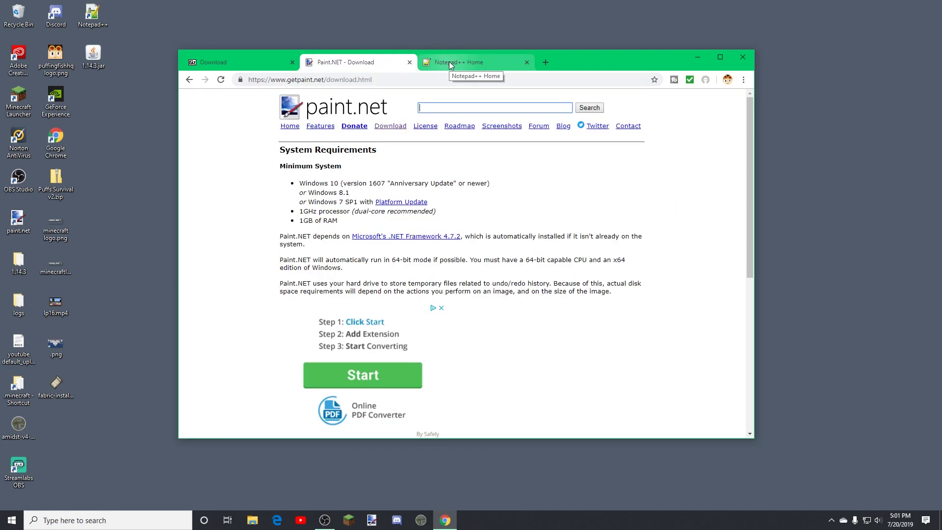
left_click(449, 62)
left_click(362, 66)
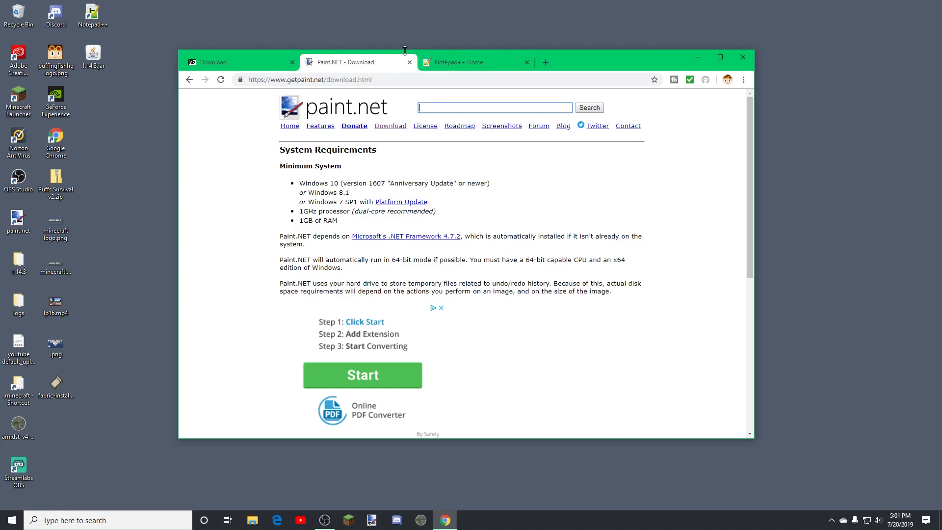
Keep comparing the three pages, ending on Notepad++, then minimize Chrome to show the desktop.
left_click(219, 61)
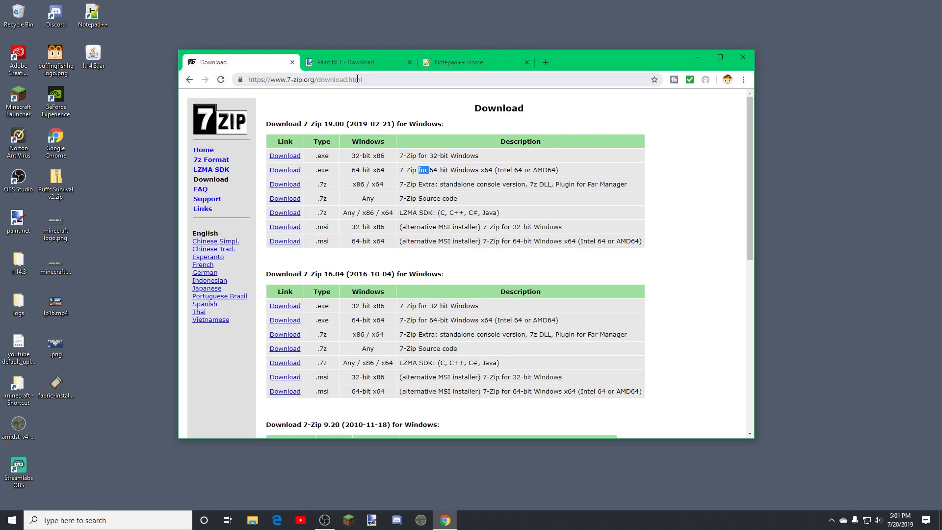
left_click(333, 63)
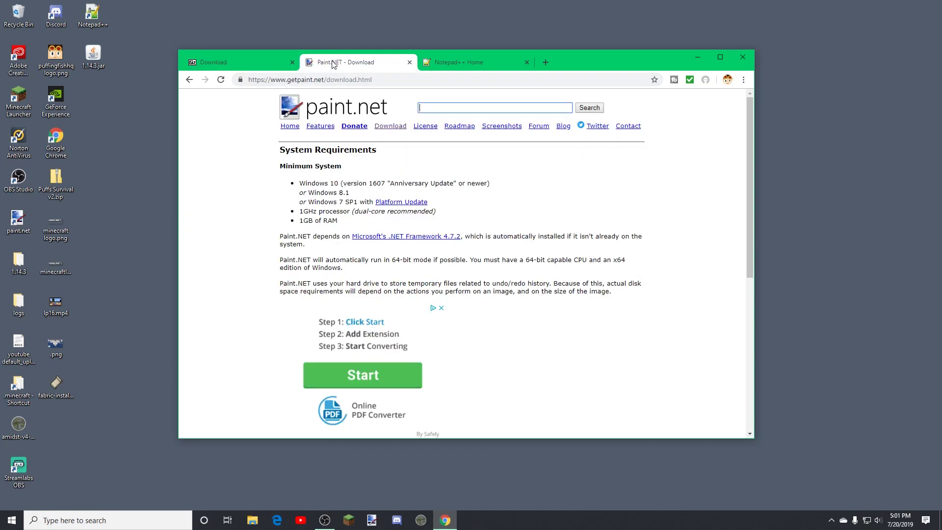
left_click(458, 63)
left_click(388, 65)
left_click(481, 65)
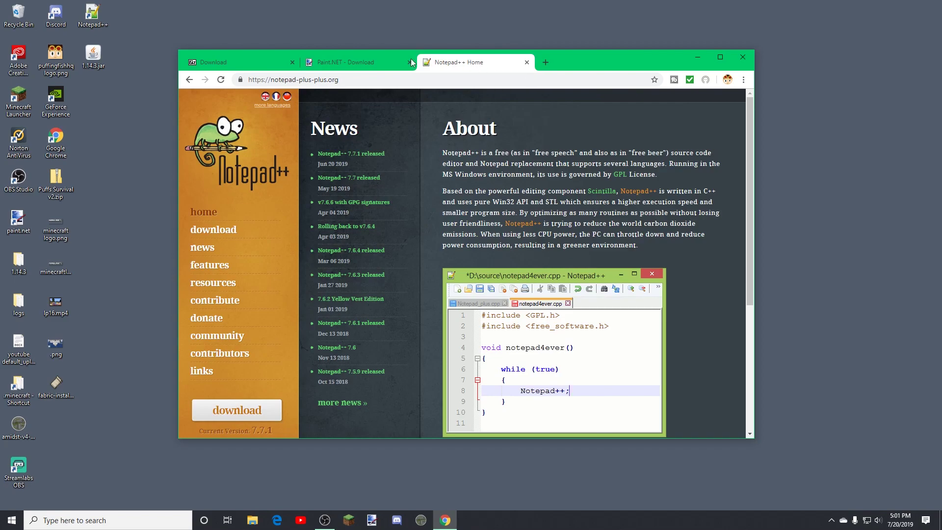
left_click(369, 67)
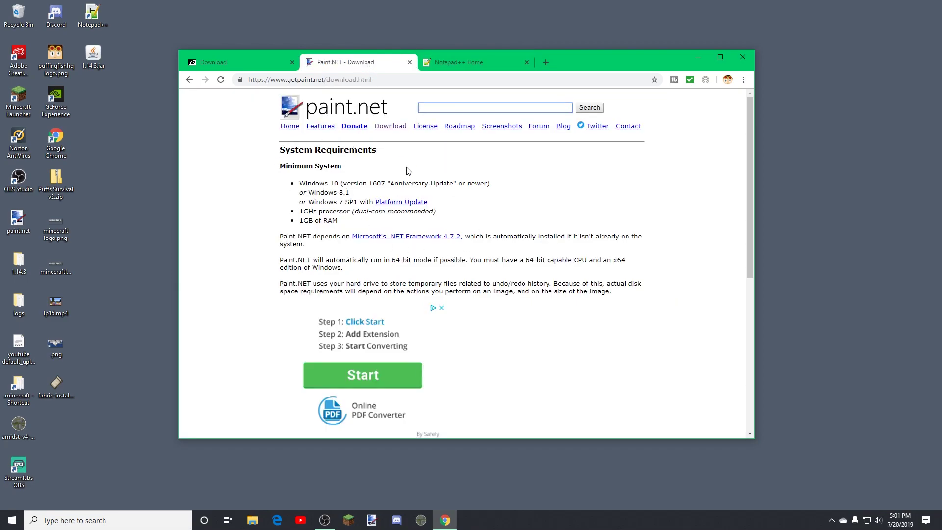
left_click(475, 66)
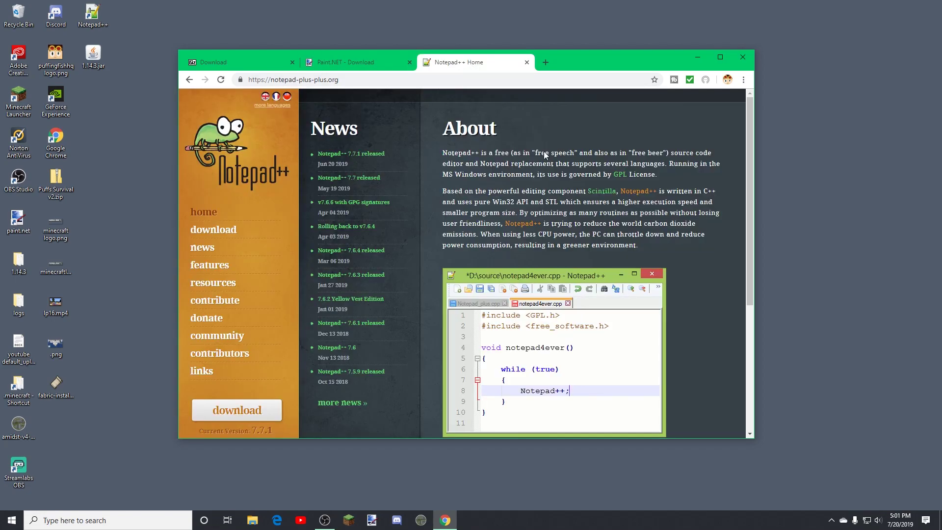
left_click(369, 66)
left_click(442, 69)
key("ctrl+Tab")
key("ctrl+Tab")
left_click(436, 61)
left_click(255, 64)
left_click(361, 67)
left_click(451, 68)
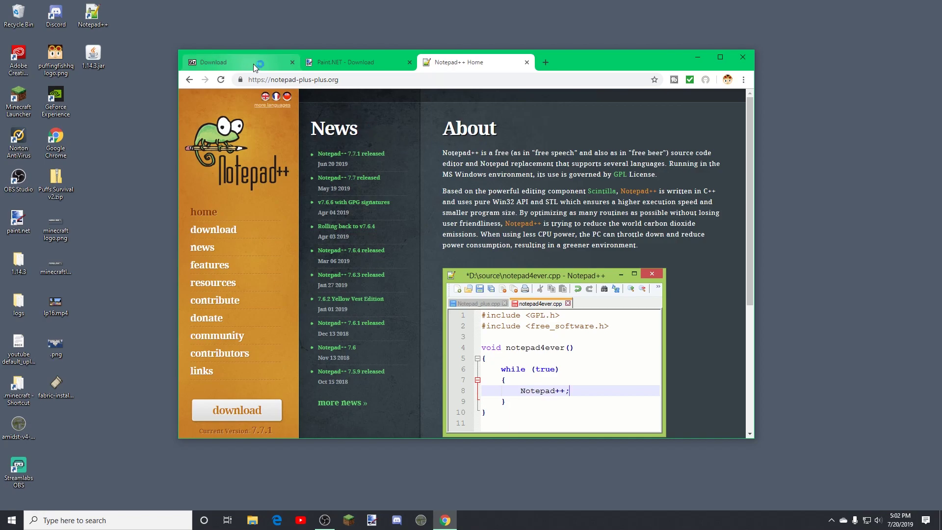
left_click(697, 57)
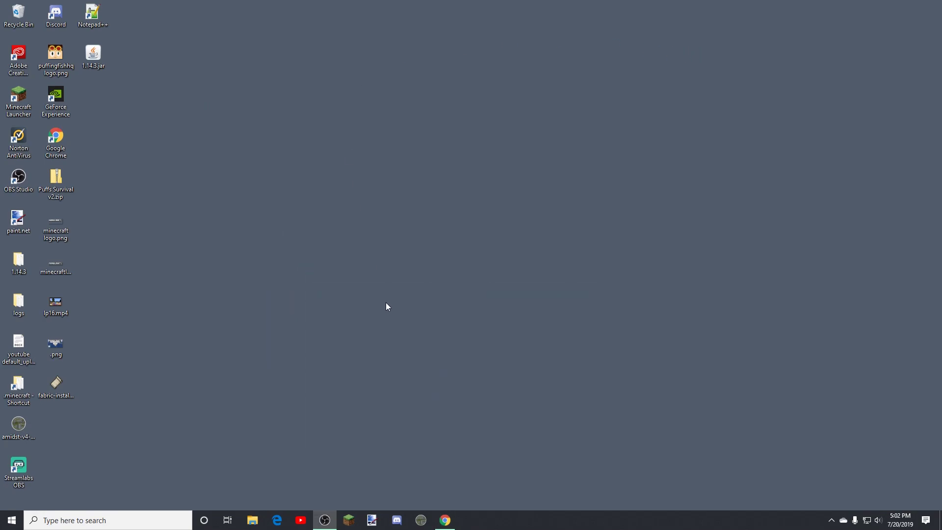
Open the AppData Roaming folder by searching %appdata%.
left_click(118, 522)
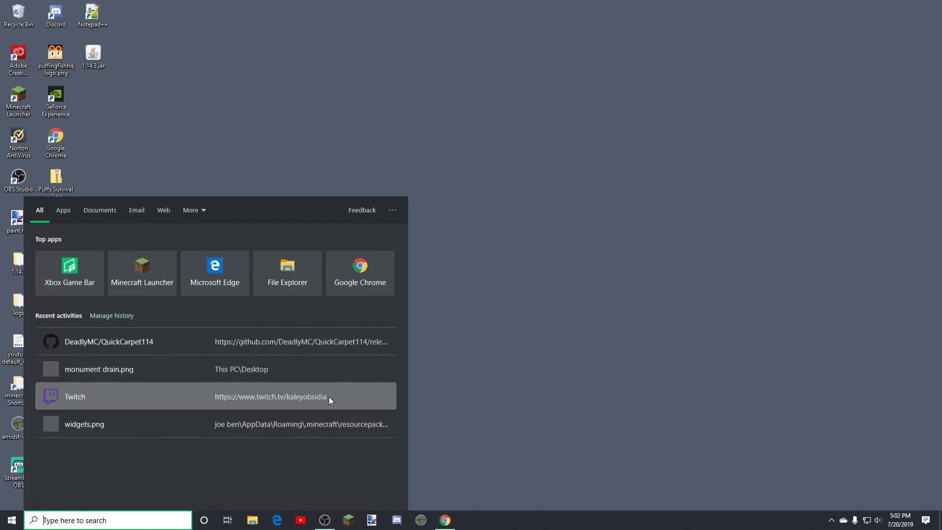
type("%appda")
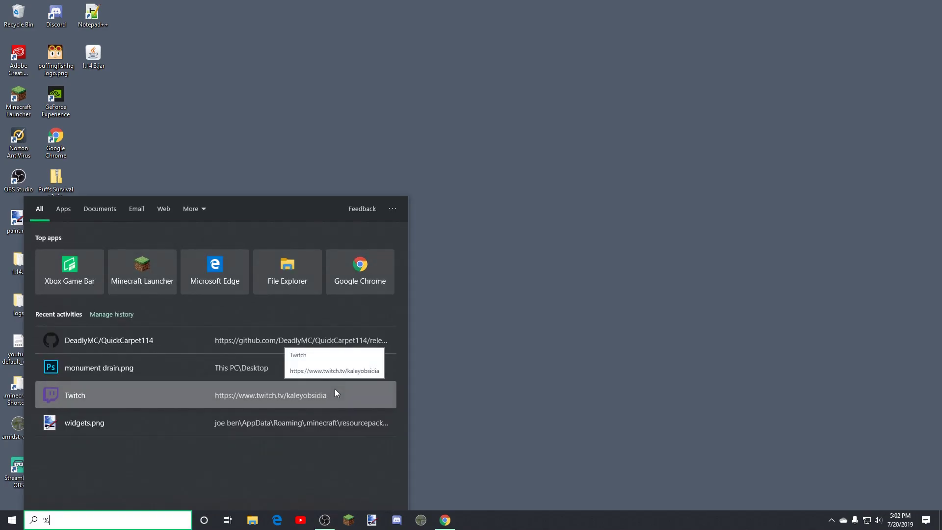
type("ta")
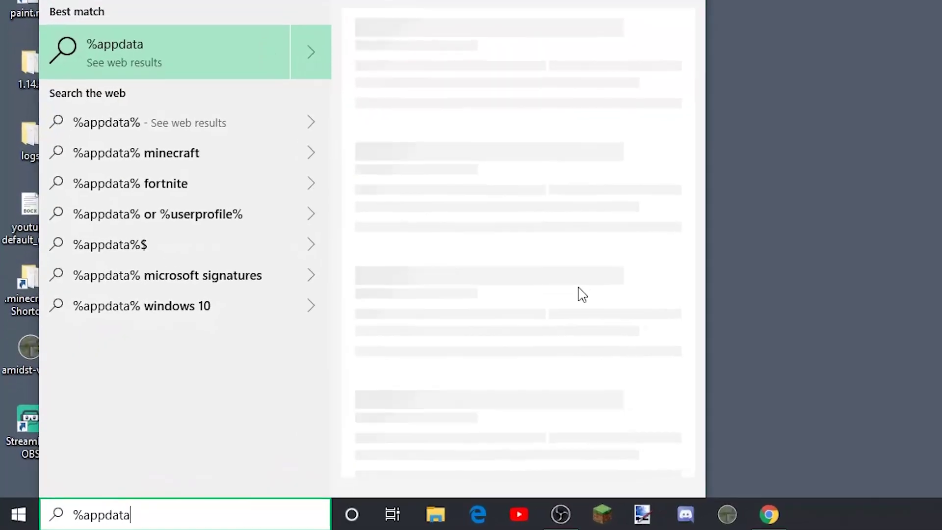
type("%")
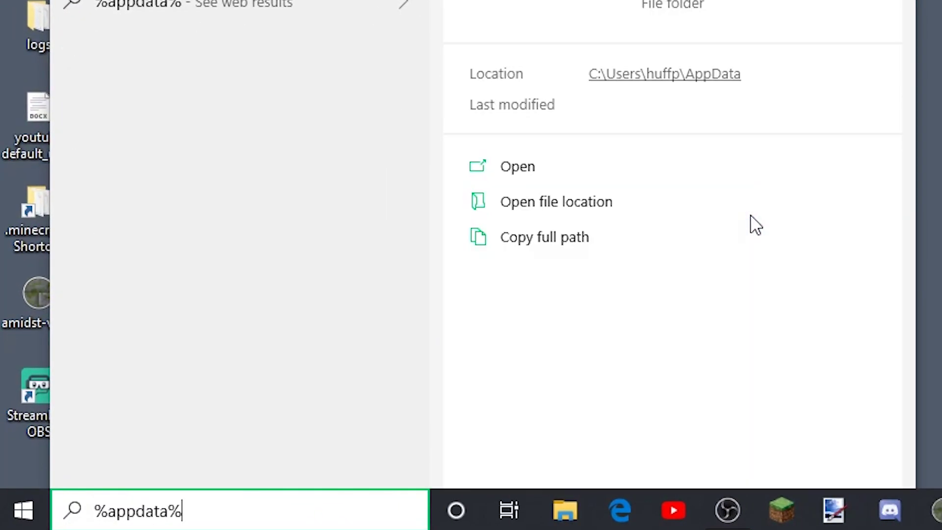
key("Return")
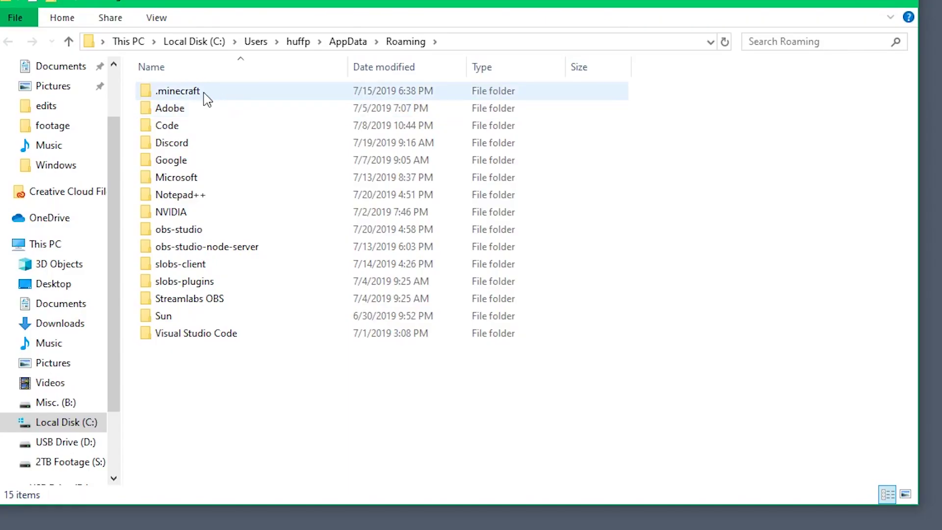
Browse .minecraft > versions, checking 1.14.3 and 1.14.4, and select 1.14.3.jar in 1.14.3.
double_click(206, 95)
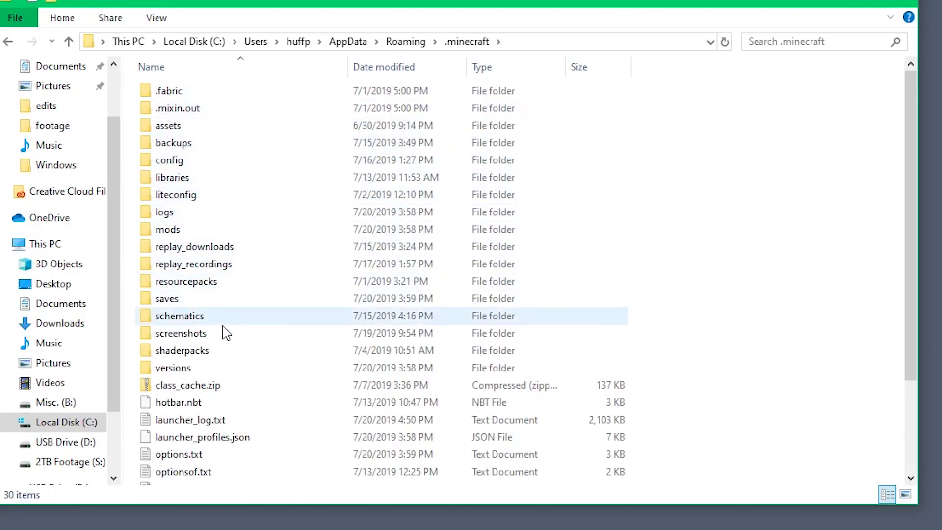
double_click(199, 369)
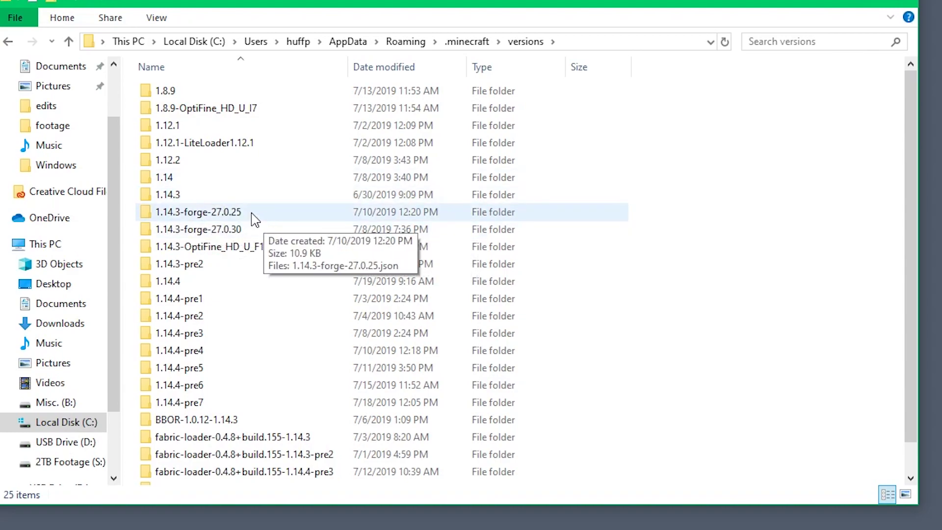
double_click(192, 196)
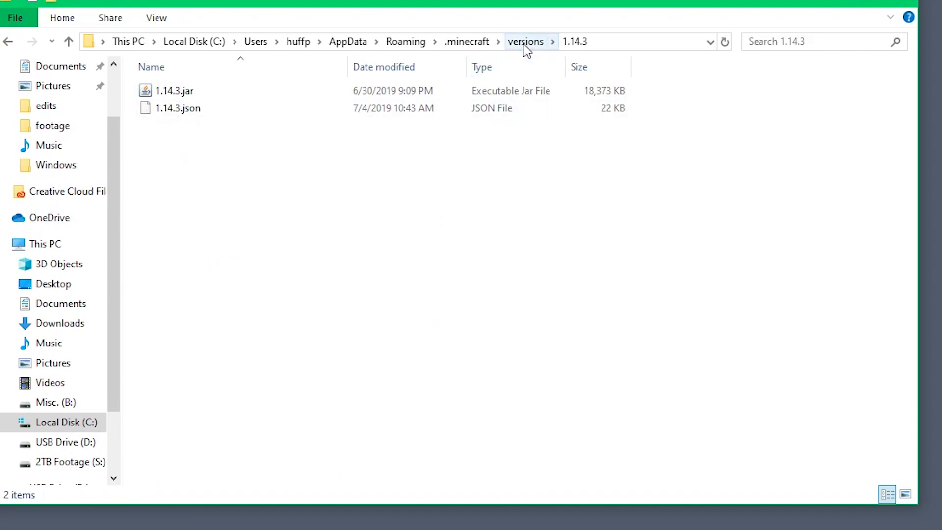
left_click(525, 42)
double_click(192, 281)
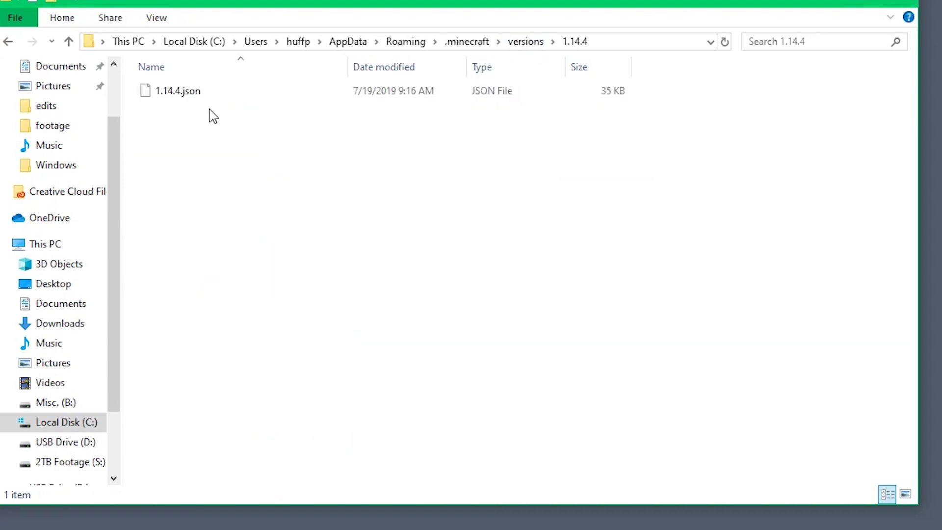
left_click(528, 43)
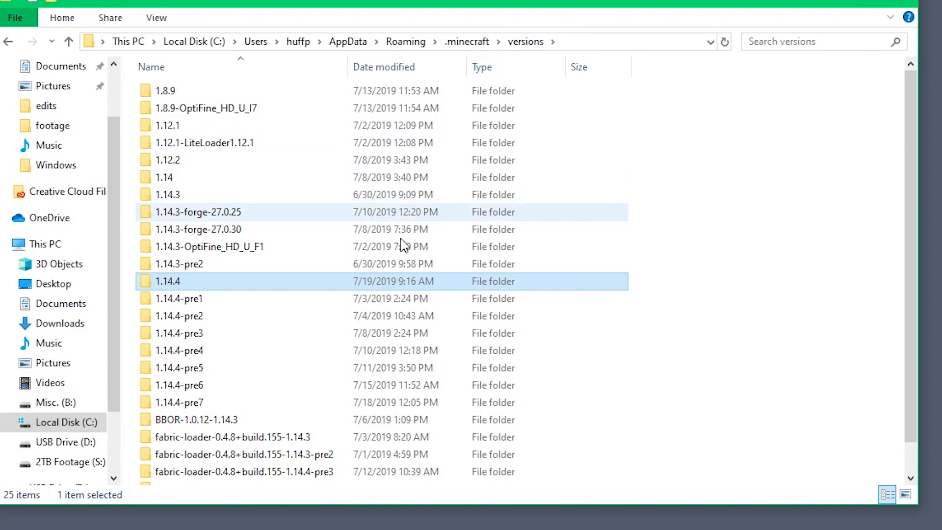
double_click(192, 195)
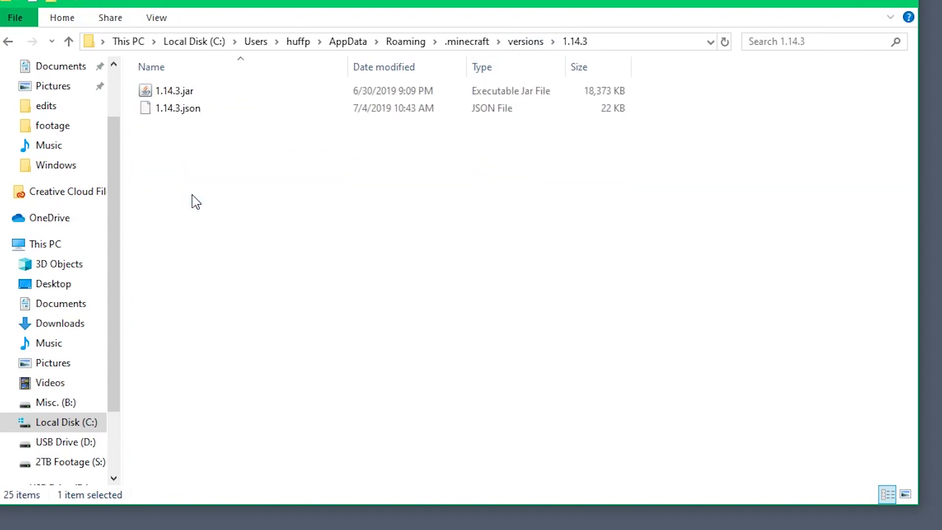
left_click(199, 95)
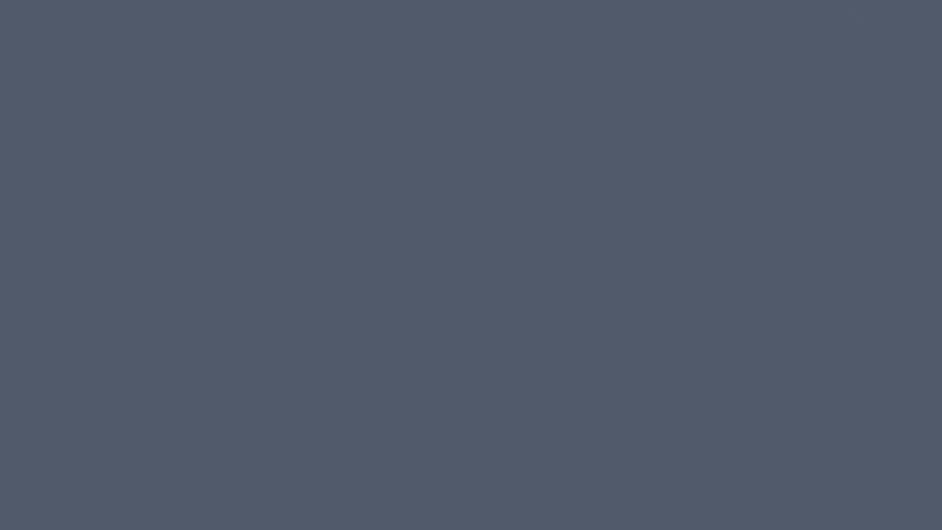
Put 1.14.3.jar on the desktop and rename it 1.14.3.zip, accepting the extension warning.
left_click_drag(244, 169, 247, 171)
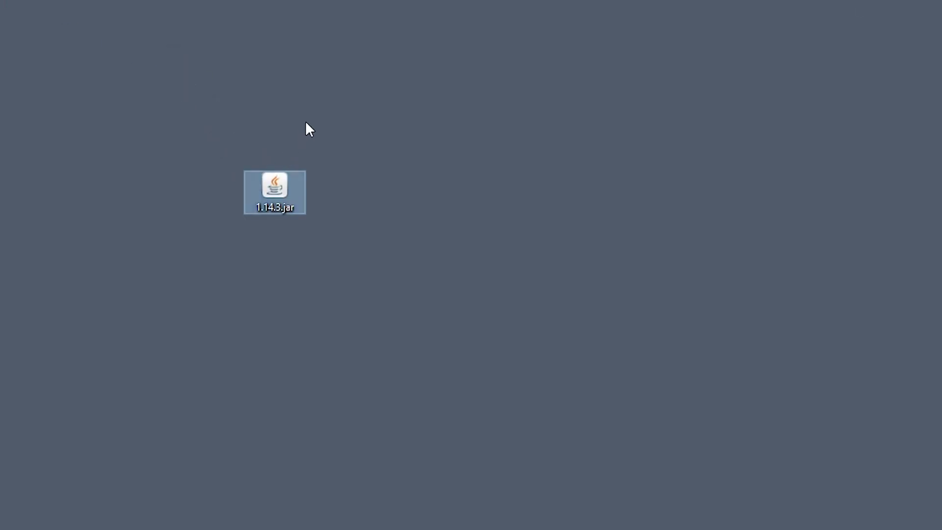
right_click(278, 201)
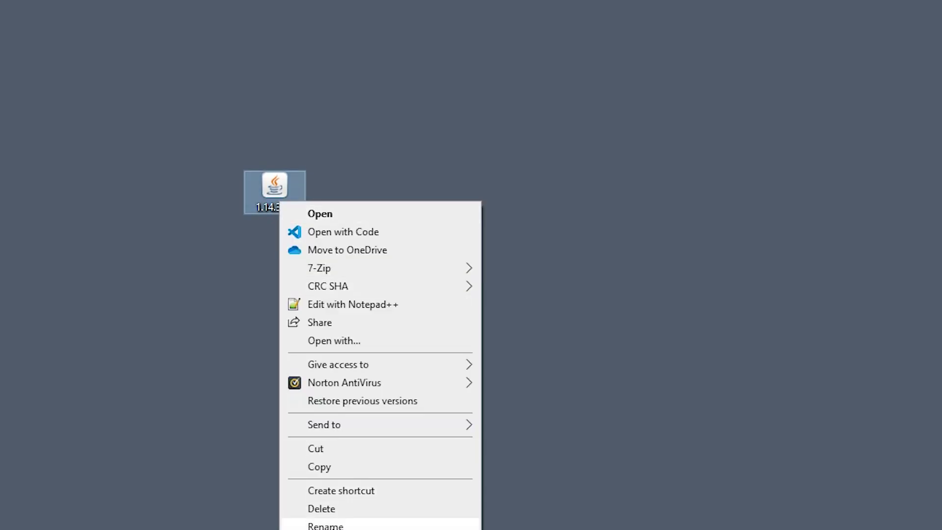
left_click(325, 526)
key("Return")
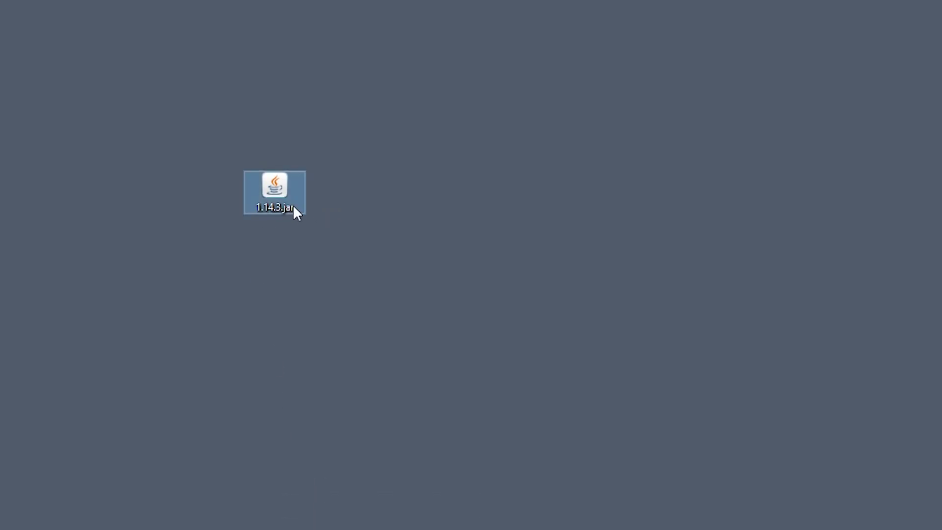
right_click(271, 205)
left_click(325, 525)
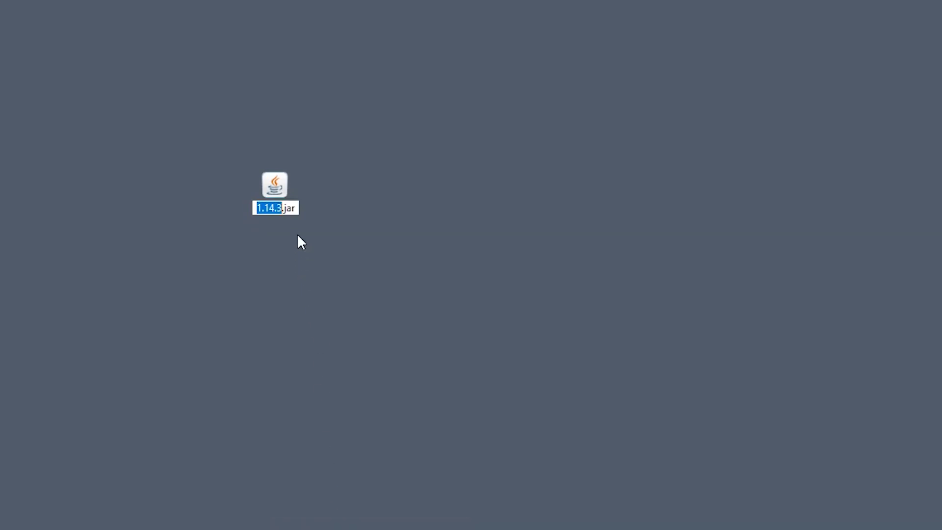
key("End")
key("BackSpace")
key("BackSpace")
key("BackSpace")
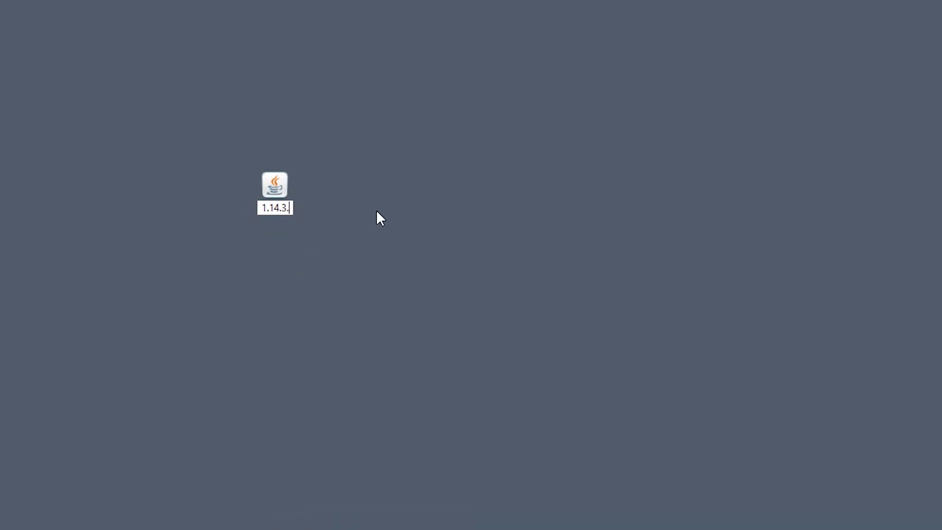
type("zip")
key("Return")
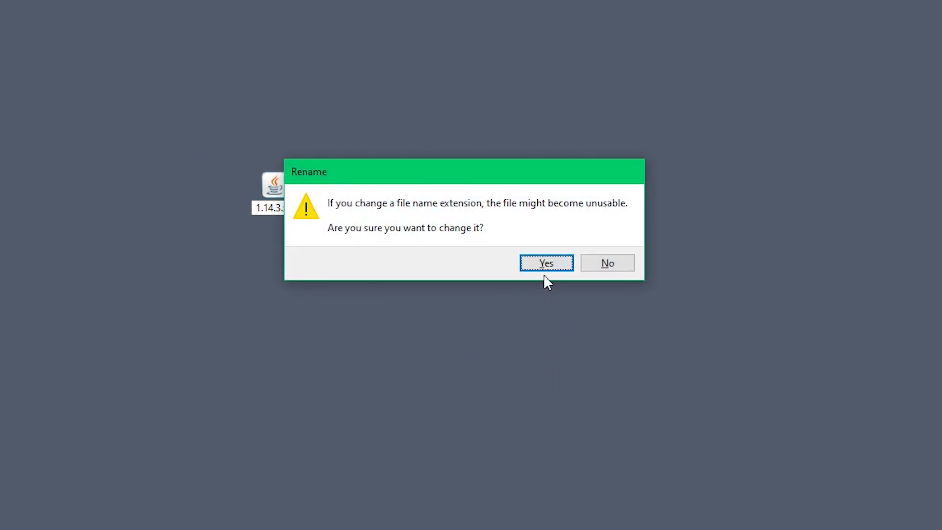
left_click(543, 262)
Open the 1.14.3.zip archive to view its contents.
left_click_drag(277, 206, 55, 13)
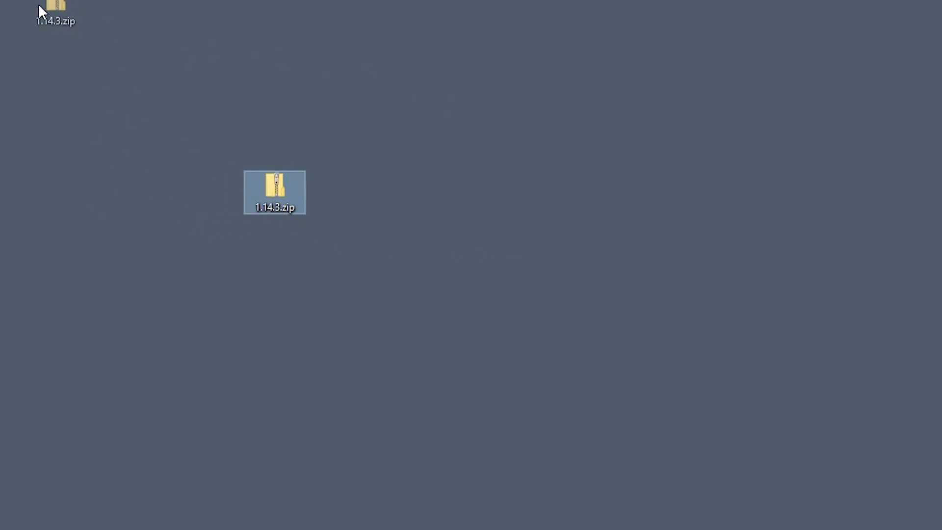
left_click_drag(342, 248, 287, 199)
double_click(274, 189)
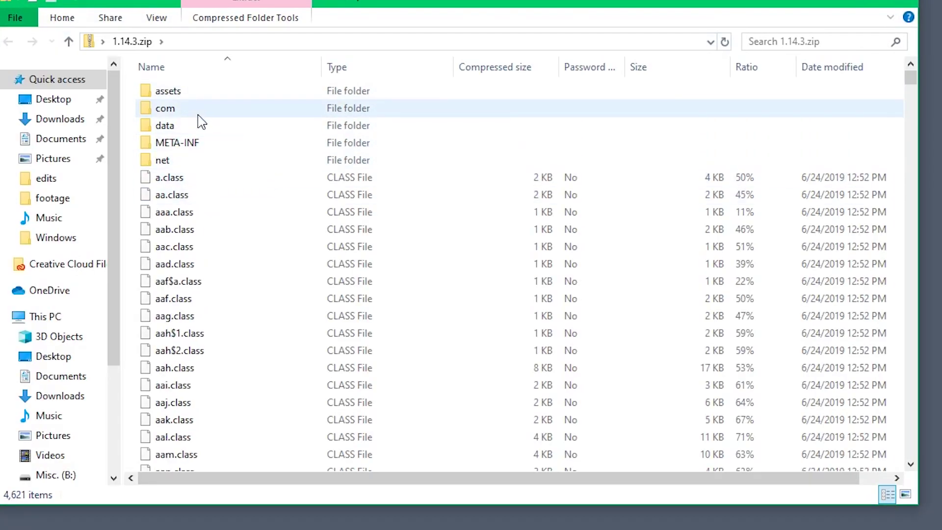
Copy the assets folder from inside the 1.14.3.zip archive.
scroll(287, 253, "down", 10)
scroll(294, 262, "down", 12)
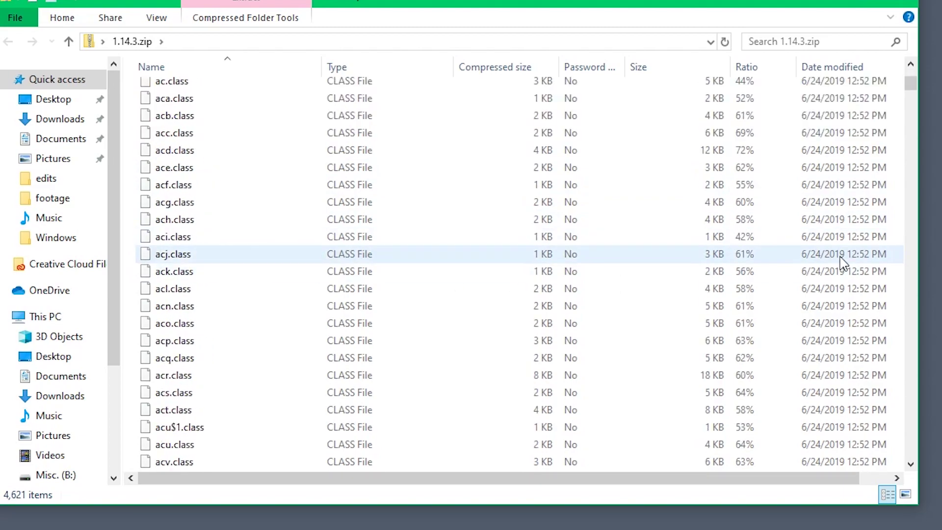
scroll(809, 263, "up", 20)
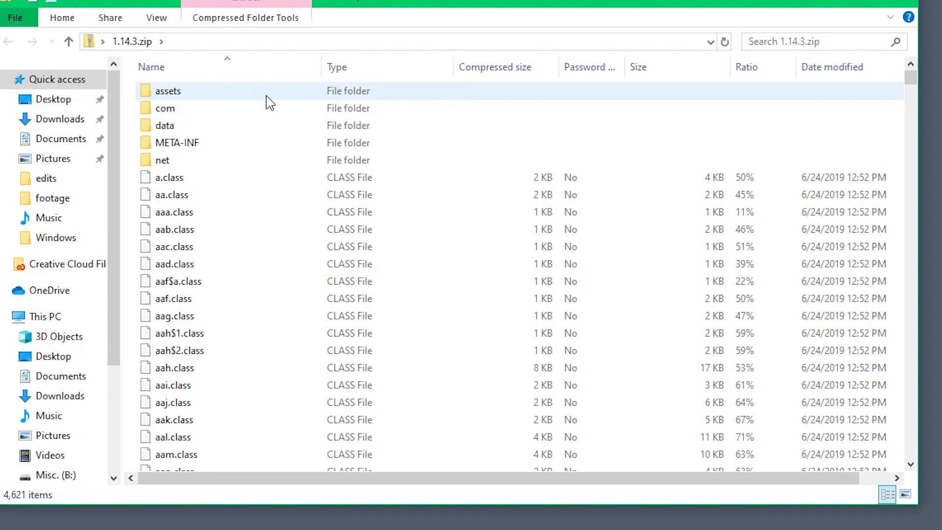
right_click(218, 96)
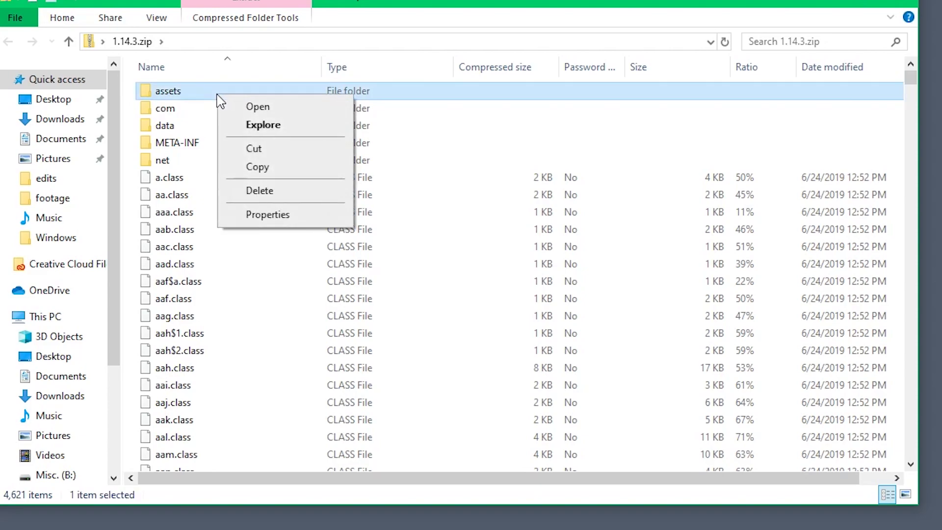
left_click(268, 174)
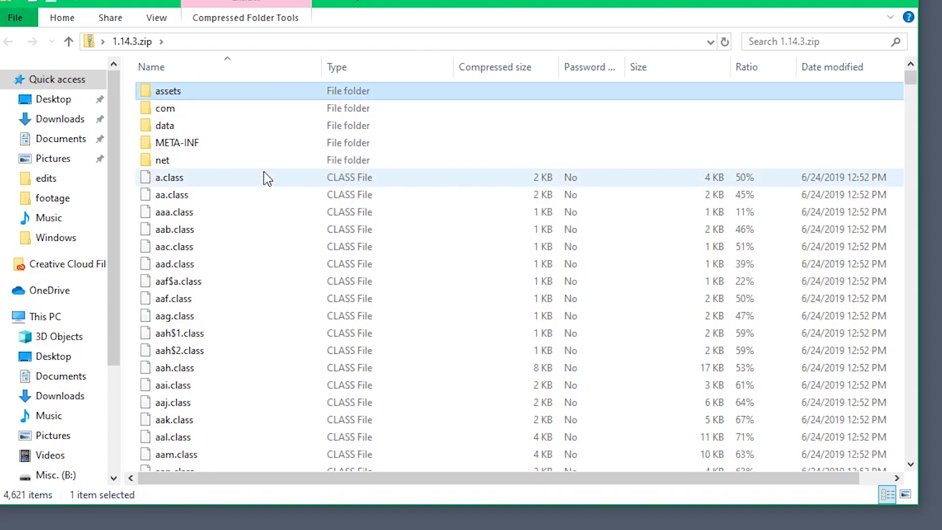
Close the archive window, create a desktop folder named 'Our Pack' and open it.
key("alt+F4")
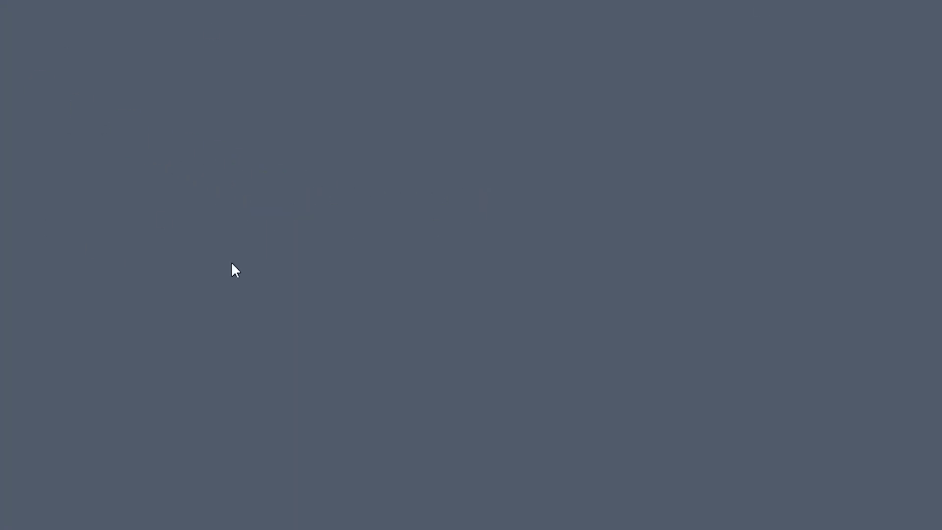
right_click(359, 192)
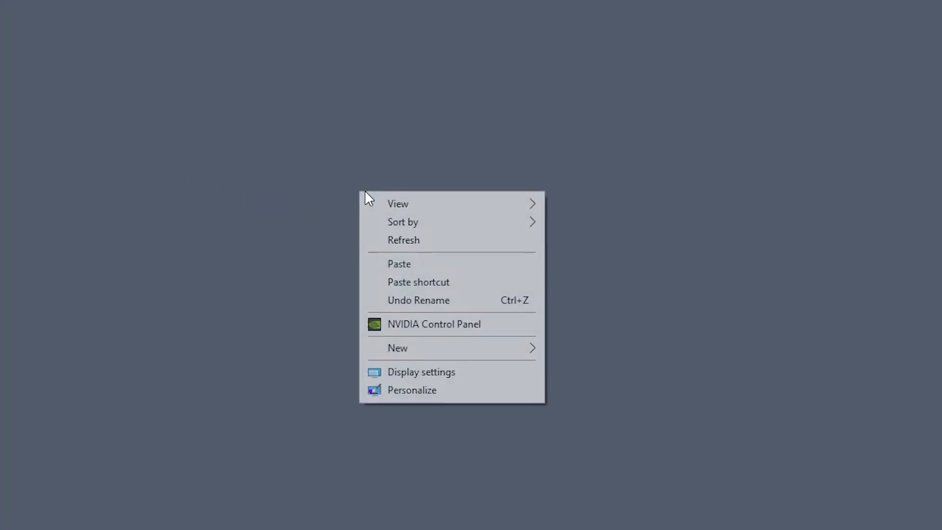
mouse_move(439, 357)
left_click(569, 349)
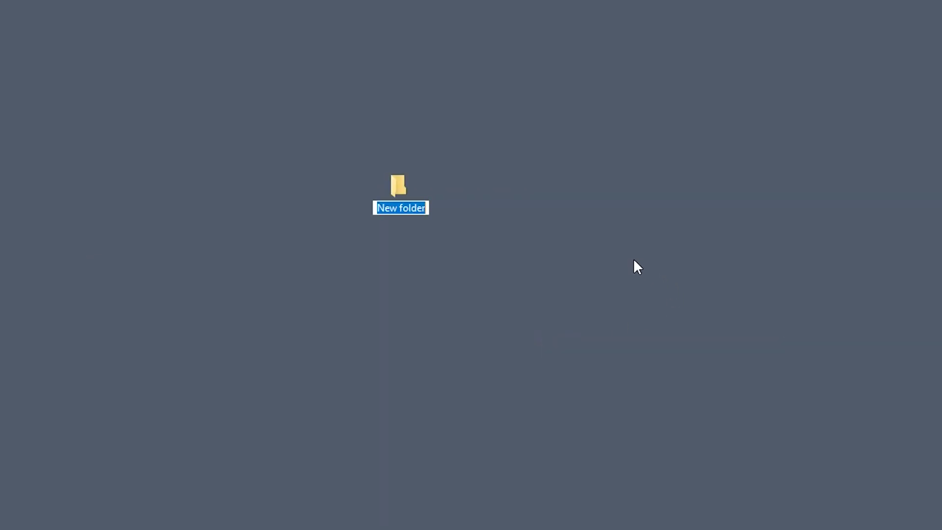
type("our Pack")
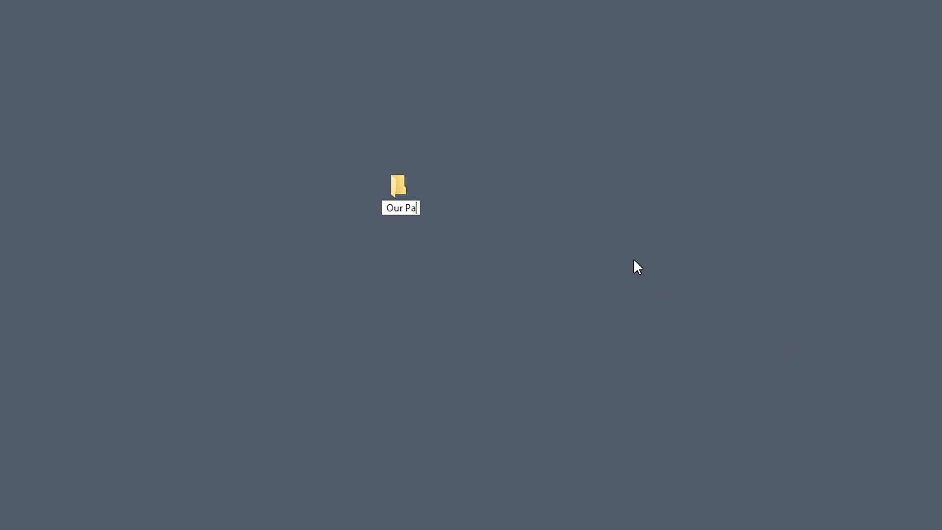
key("Return")
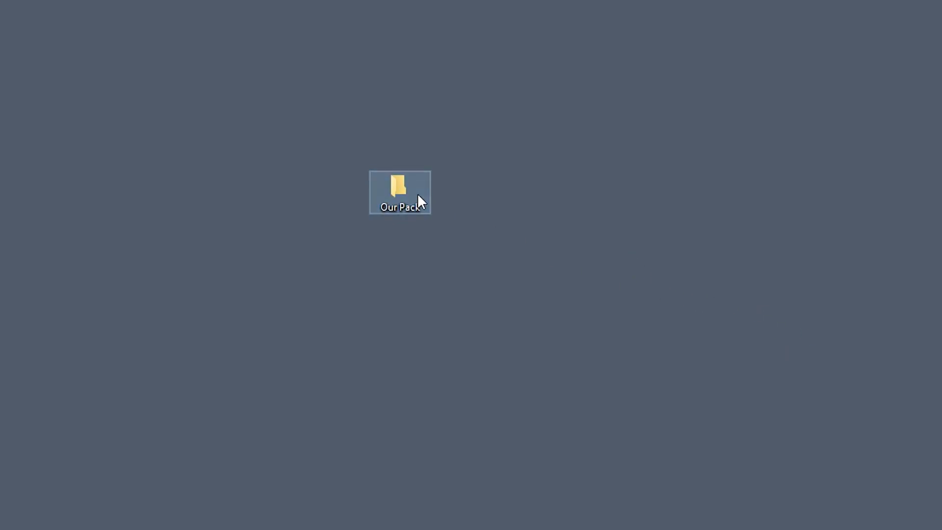
double_click(418, 194)
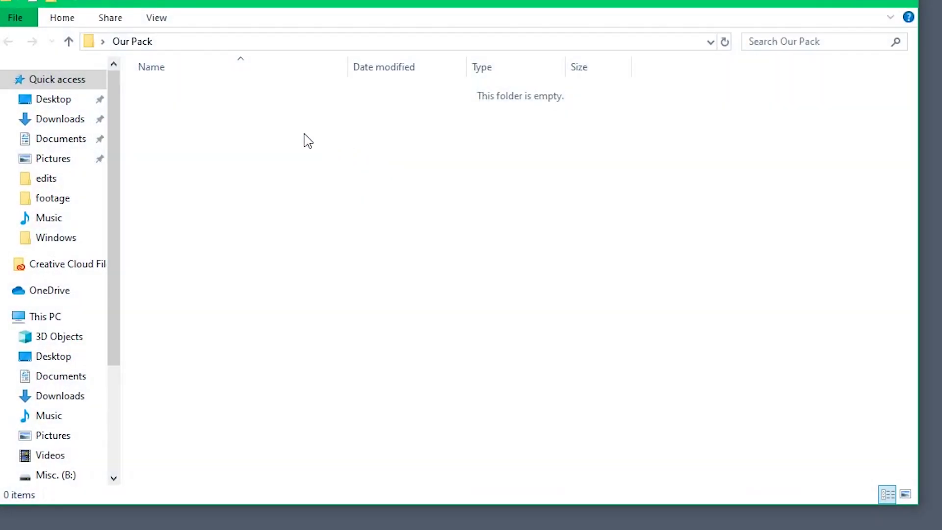
Paste the copied assets folder into Our Pack and open it.
right_click(276, 158)
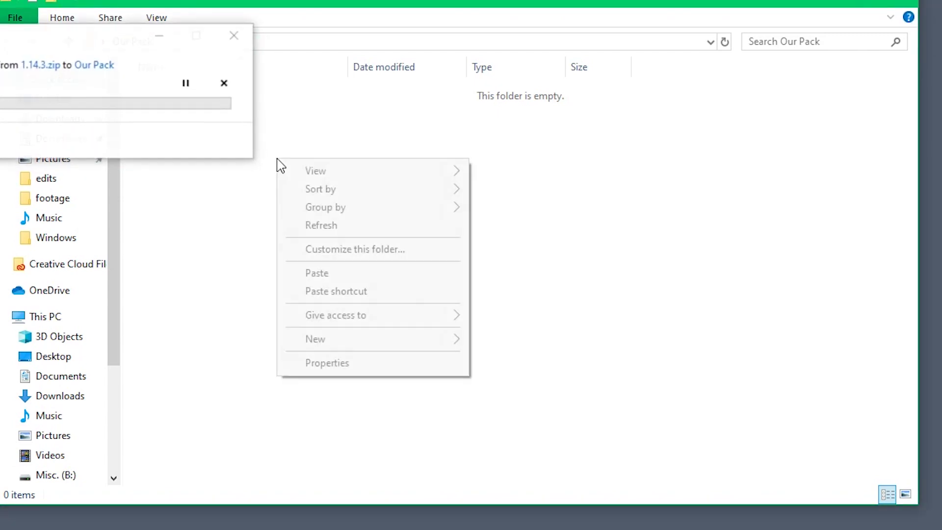
left_click(228, 151)
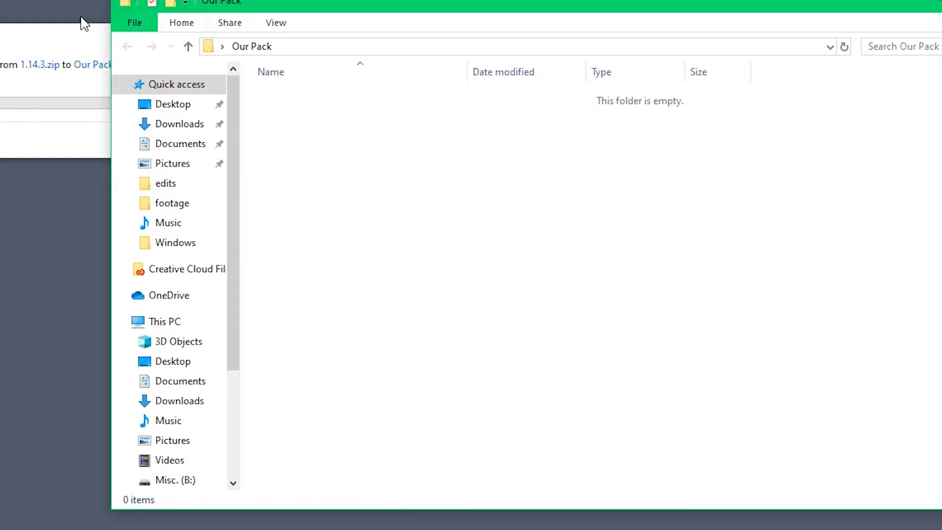
left_click(90, 28)
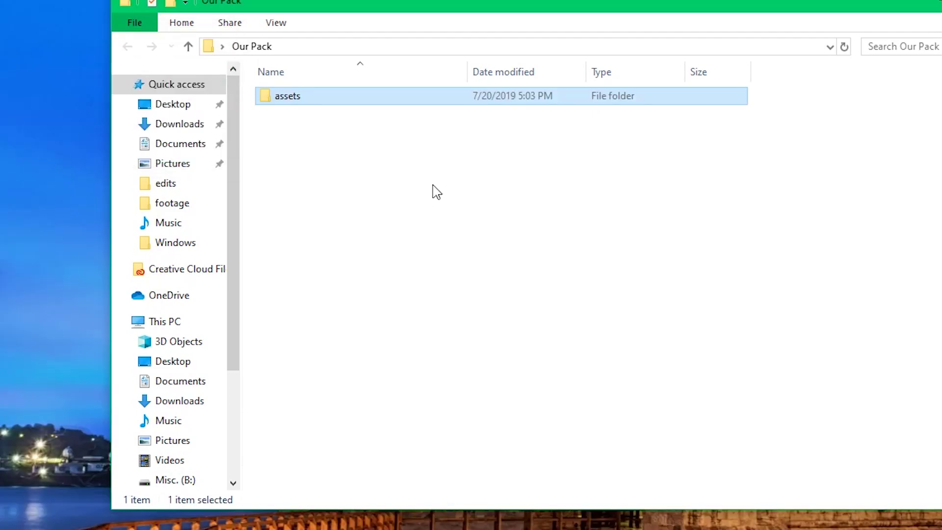
left_click(395, 141)
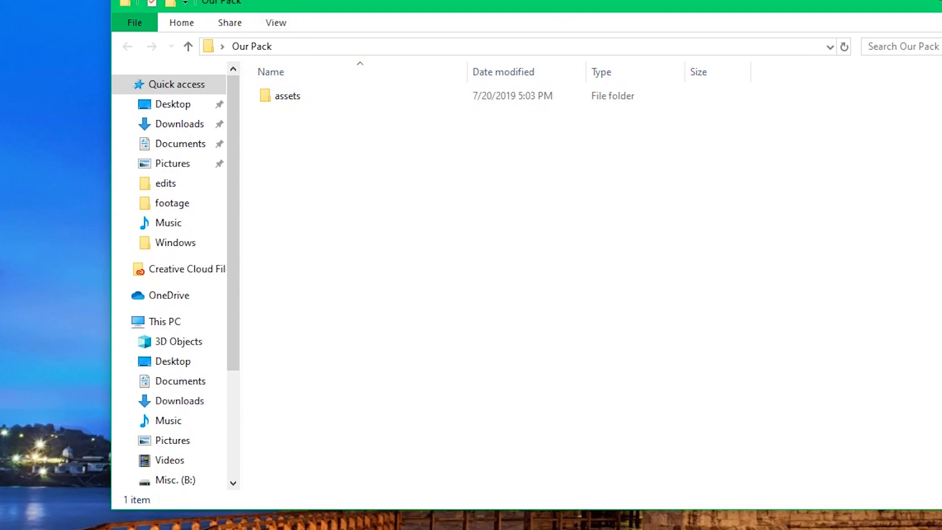
double_click(312, 101)
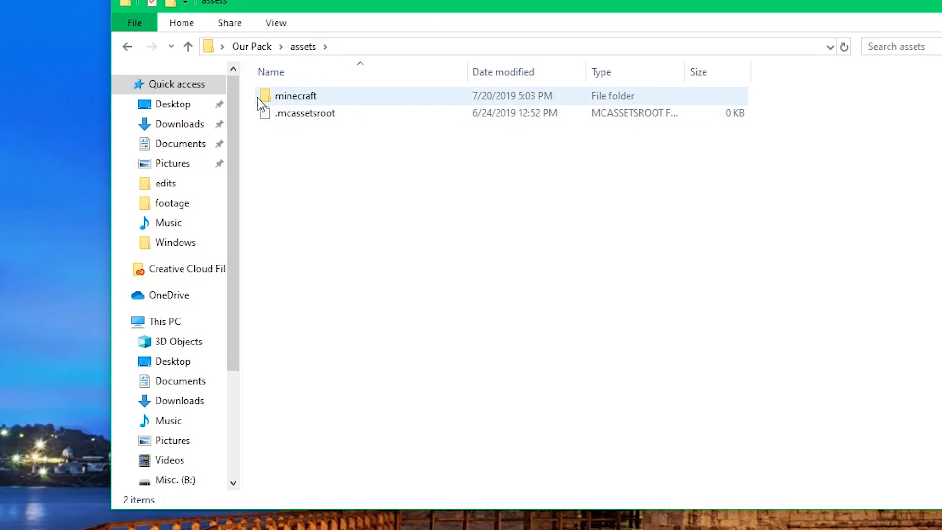
Delete the .mcassetsroot file, browse minecraft and textures, then return to Our Pack.
left_click(321, 116)
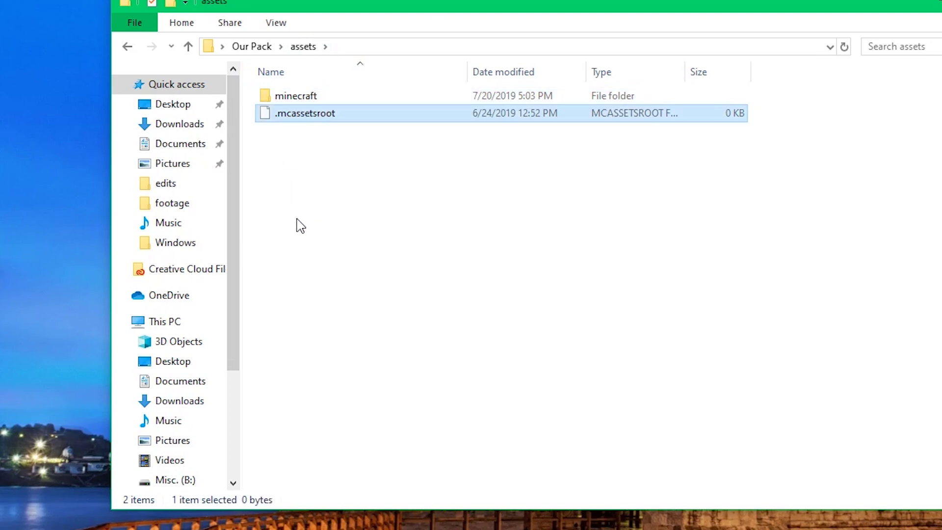
key("Delete")
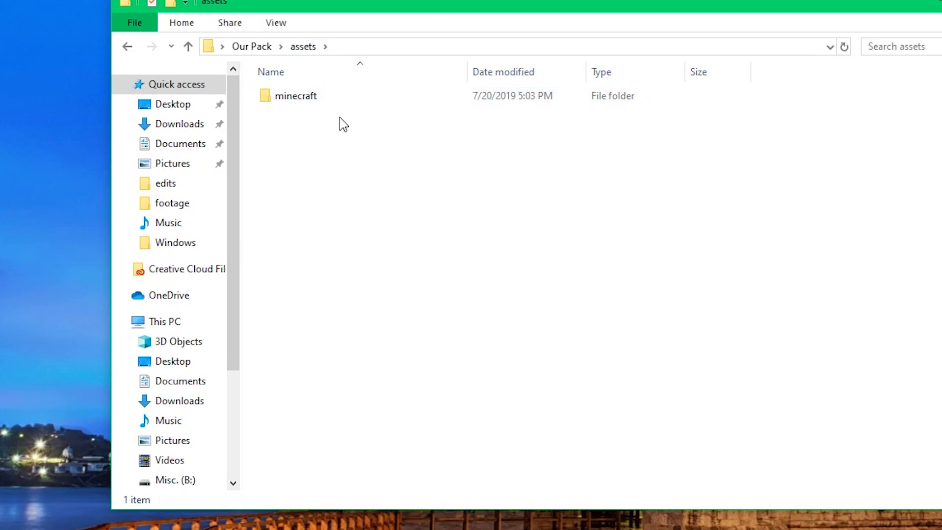
double_click(305, 98)
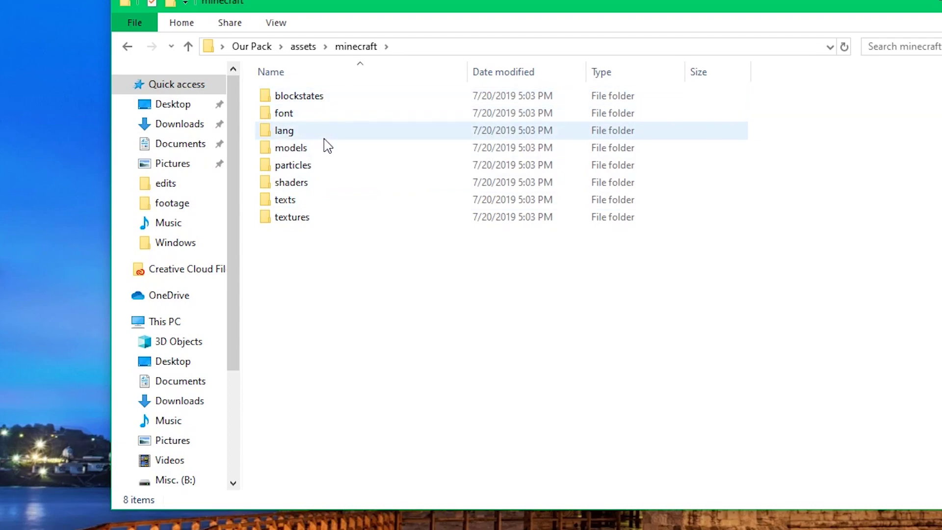
double_click(301, 220)
left_click(354, 48)
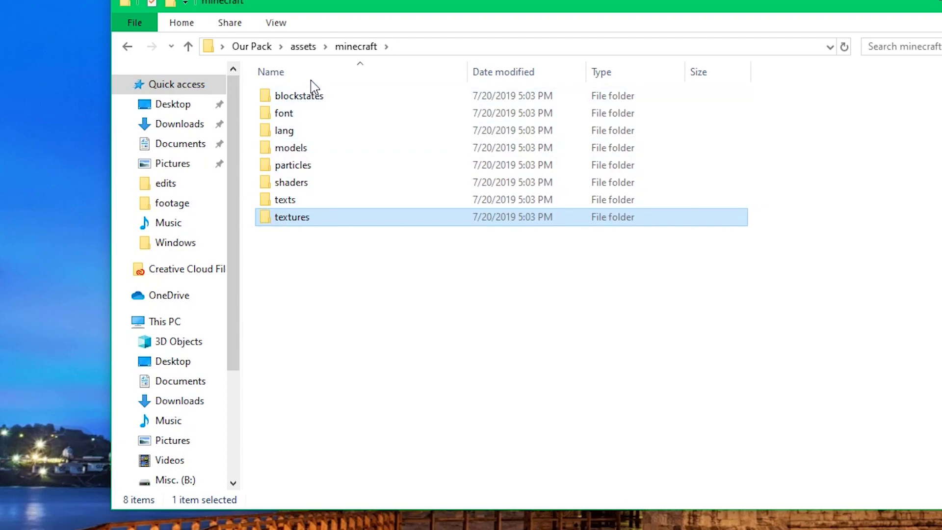
left_click(252, 47)
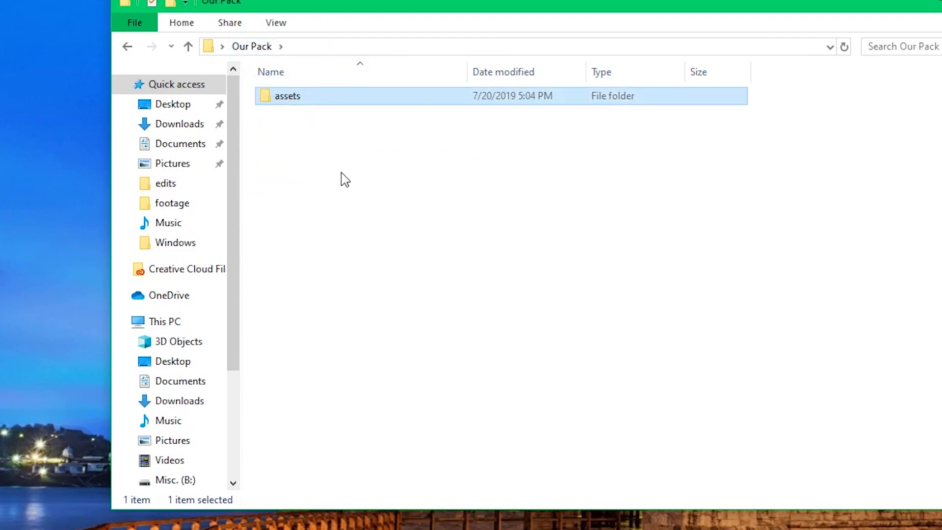
left_click(343, 180)
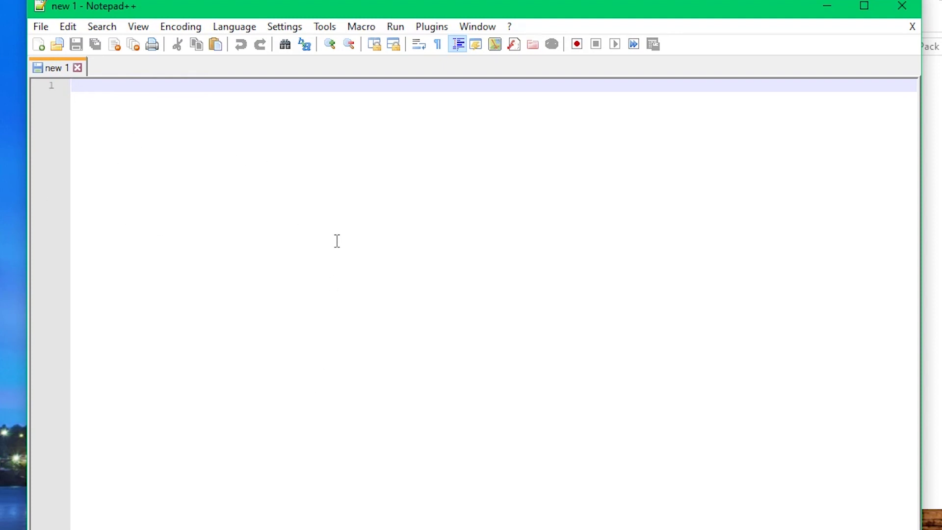
Paste the pack JSON and replace the description 'Tutorial Resource Pack' with ':)', keeping pack_format 4.
key("ctrl+v")
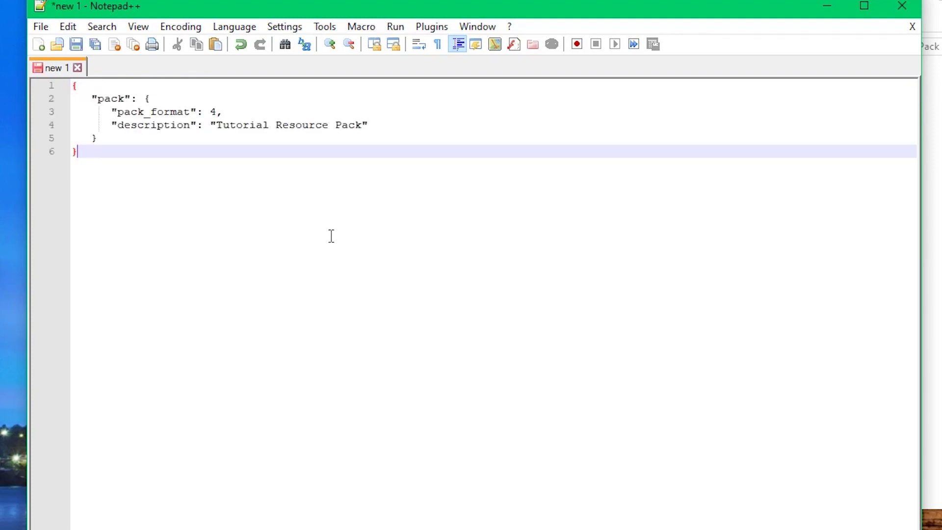
left_click(170, 94)
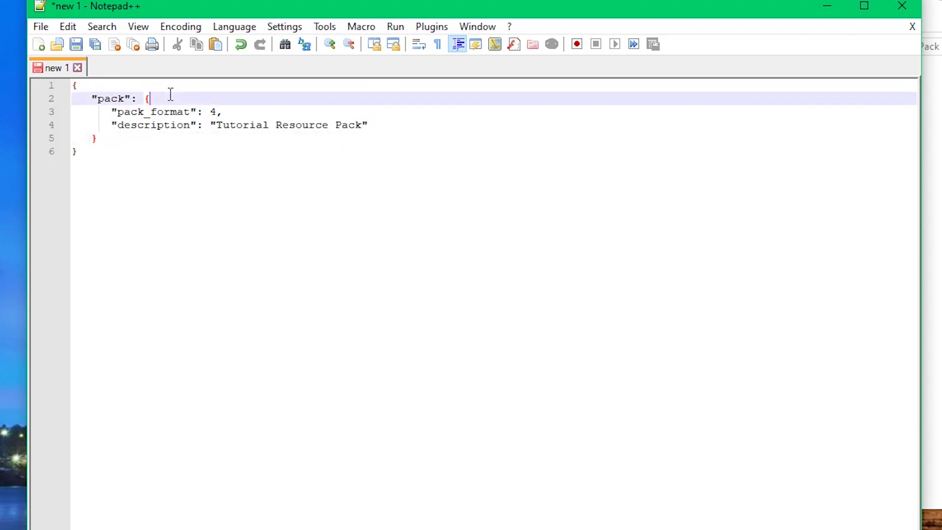
left_click(370, 128)
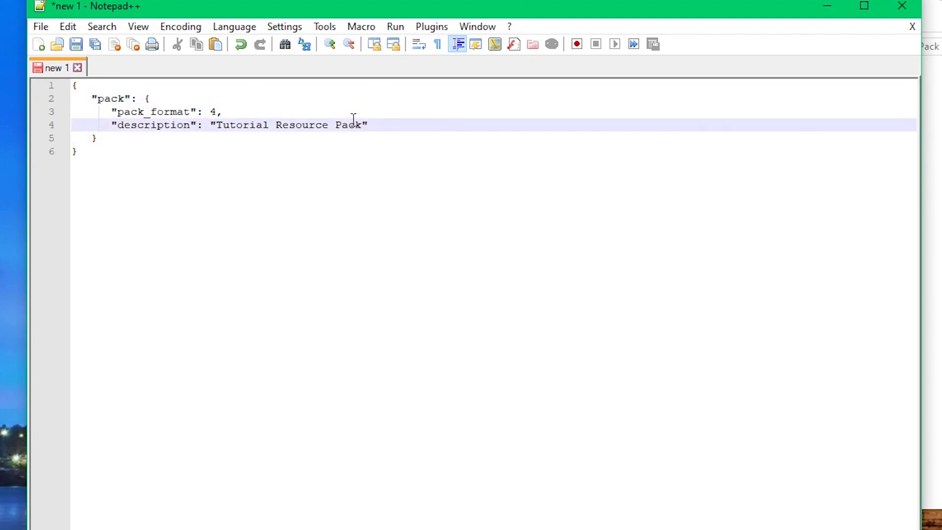
left_click_drag(361, 123, 216, 130)
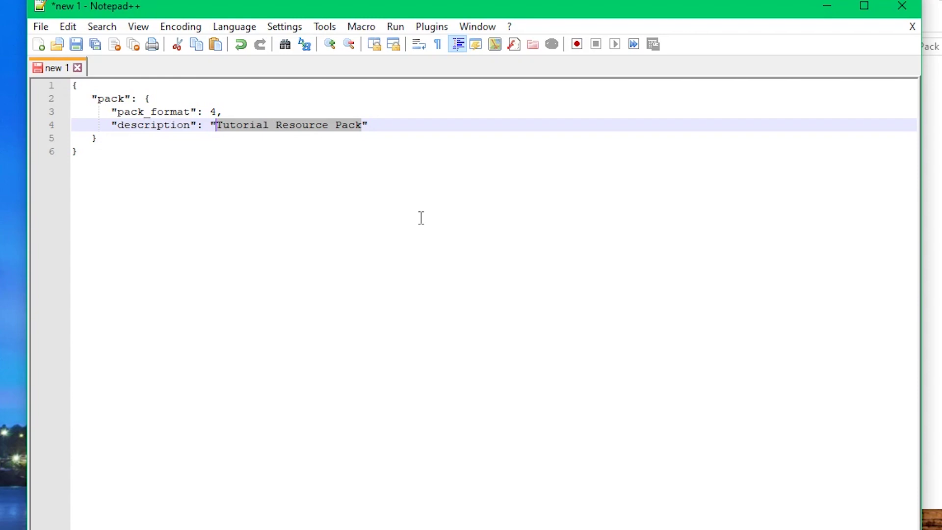
type(": \":)")
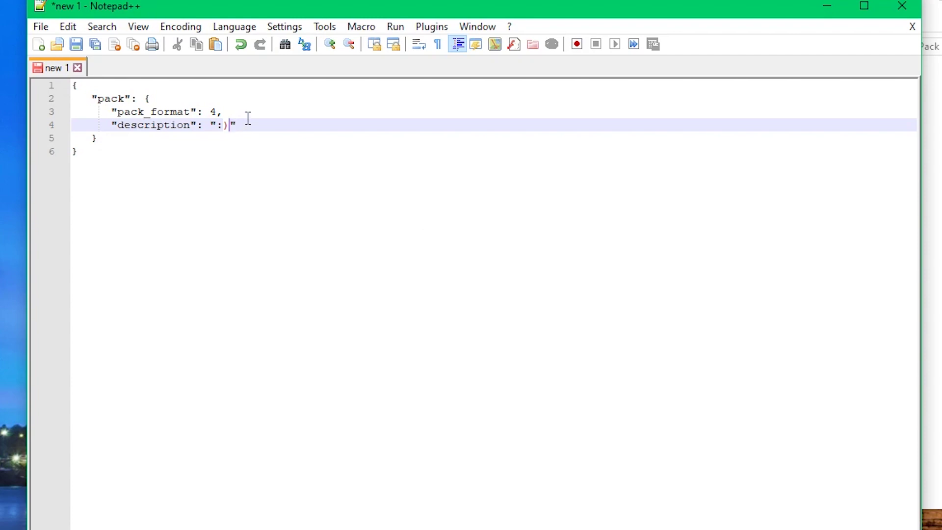
left_click(244, 111)
left_click(235, 121)
left_click(217, 112)
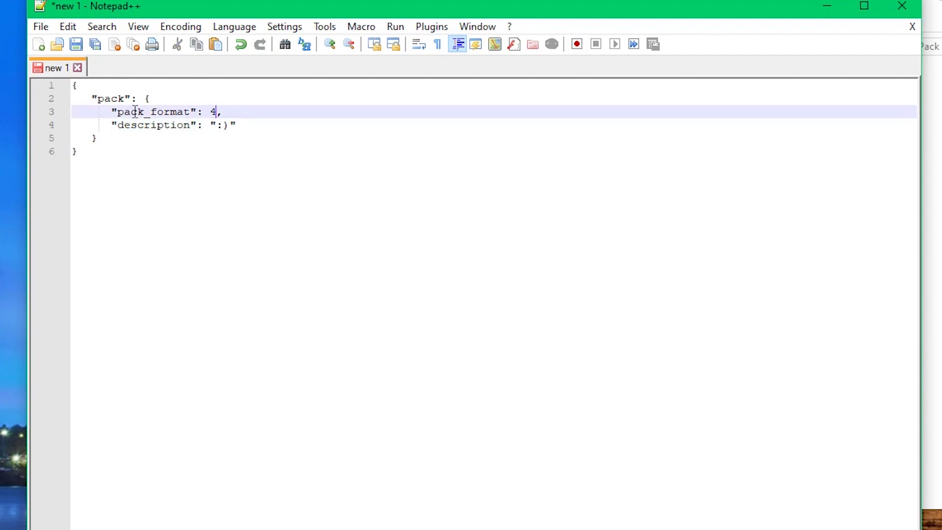
key("ctrl+a")
left_click(97, 147)
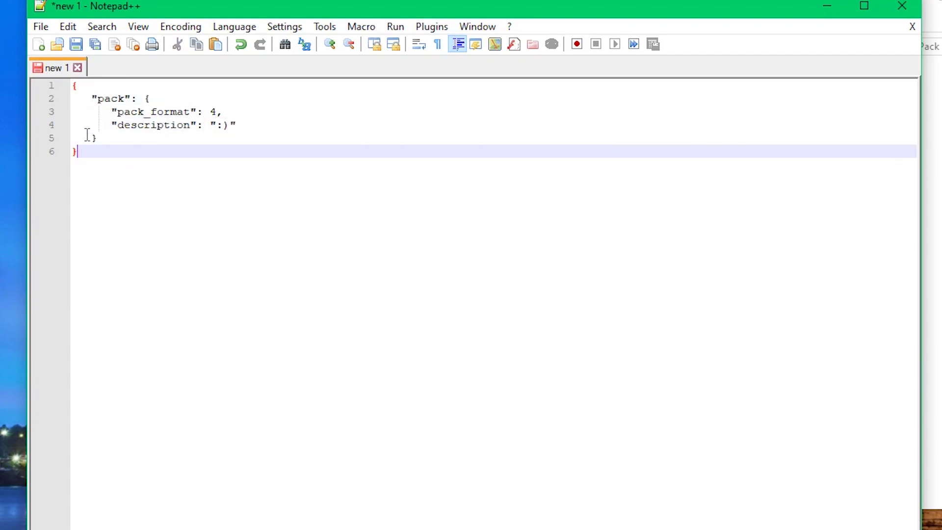
left_click(41, 27)
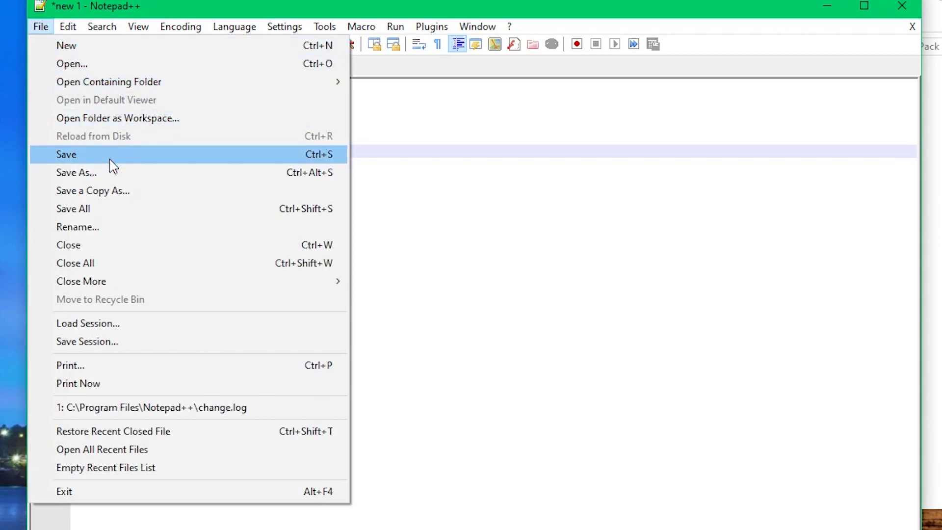
Start Save As and name the file 'pack'.
left_click(112, 174)
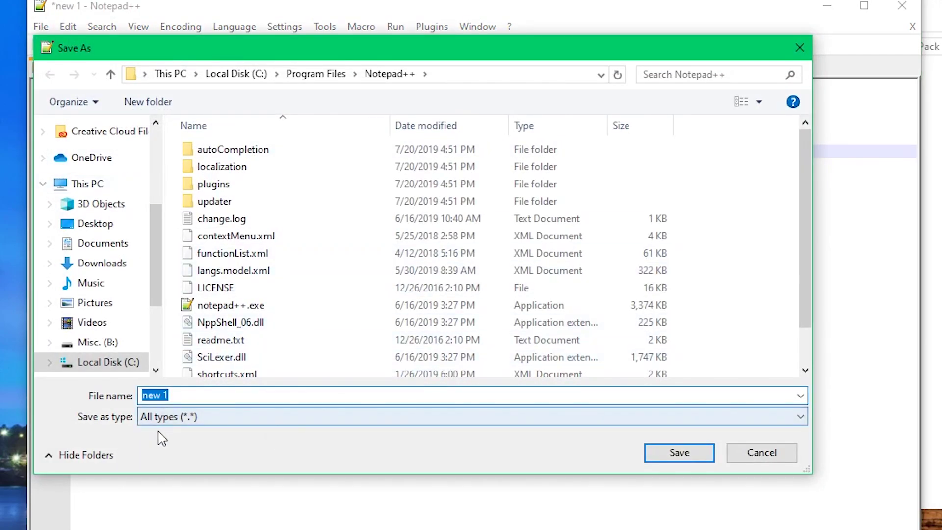
left_click(234, 424)
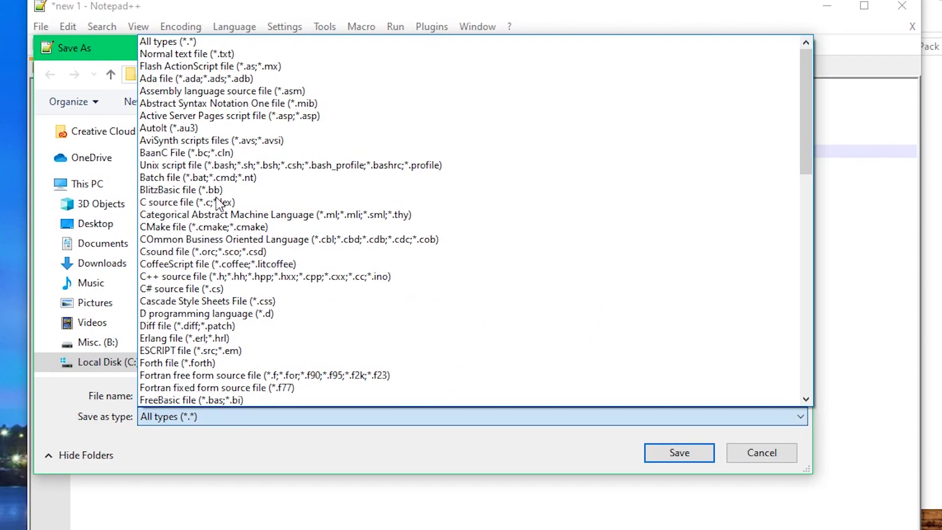
scroll(182, 261, "down", 1)
scroll(182, 261, "down", 5)
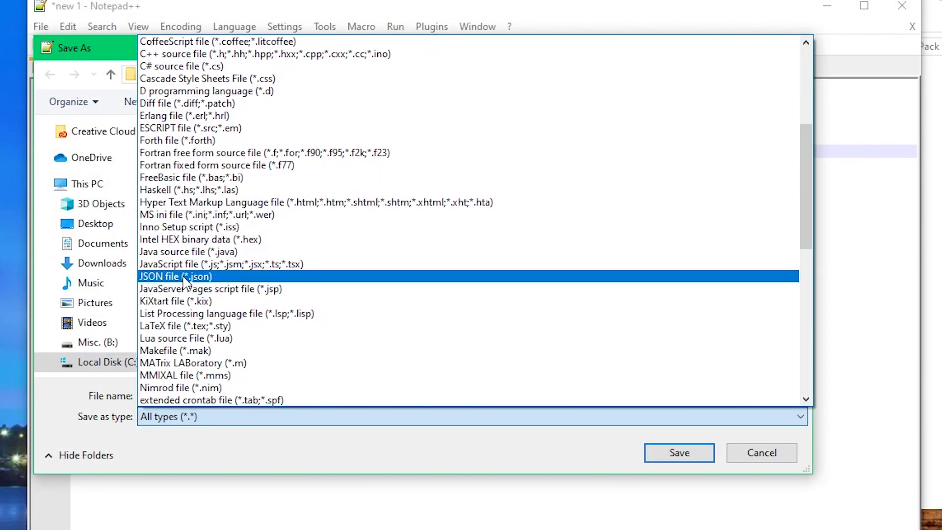
left_click(185, 278)
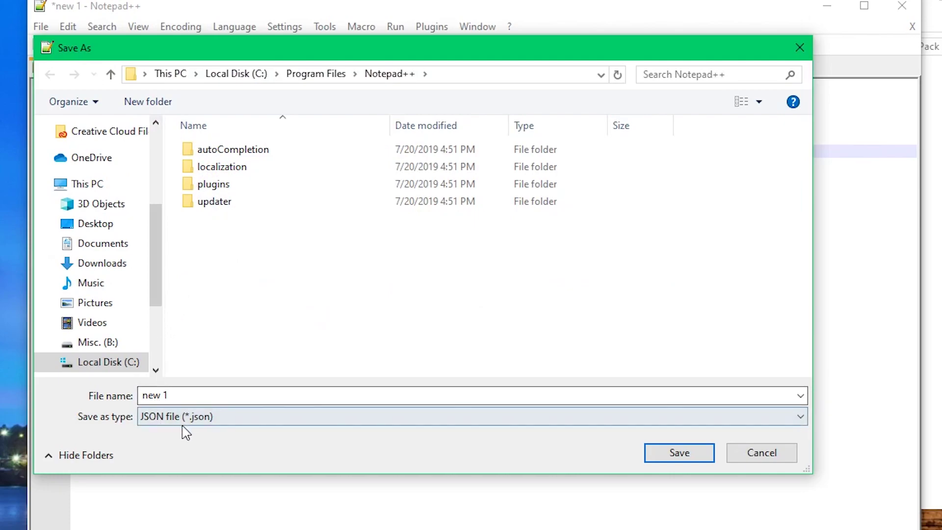
left_click_drag(183, 395, 139, 396)
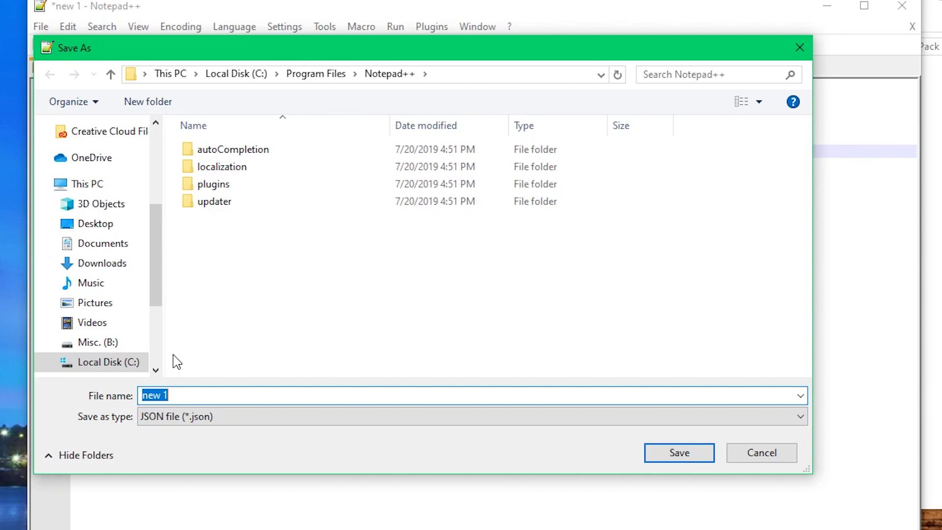
type("pack")
Save 'pack' to the Desktop as All types (*.*), then close Notepad++.
left_click(238, 423)
scroll(501, 363, "down", 3)
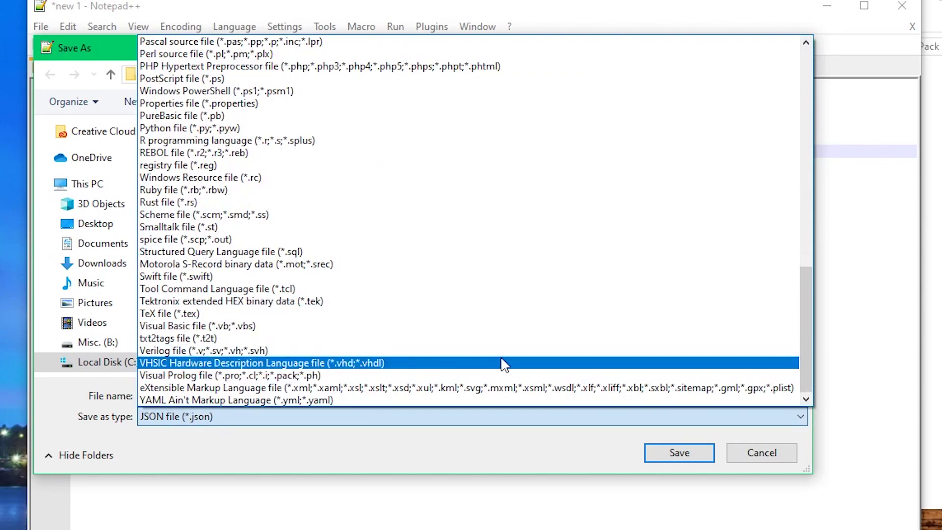
scroll(505, 365, "up", 15)
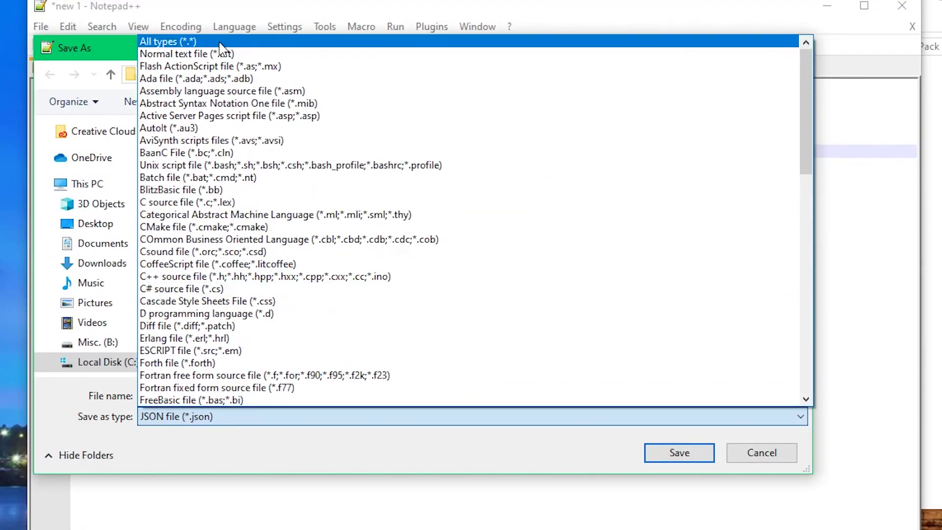
left_click(177, 42)
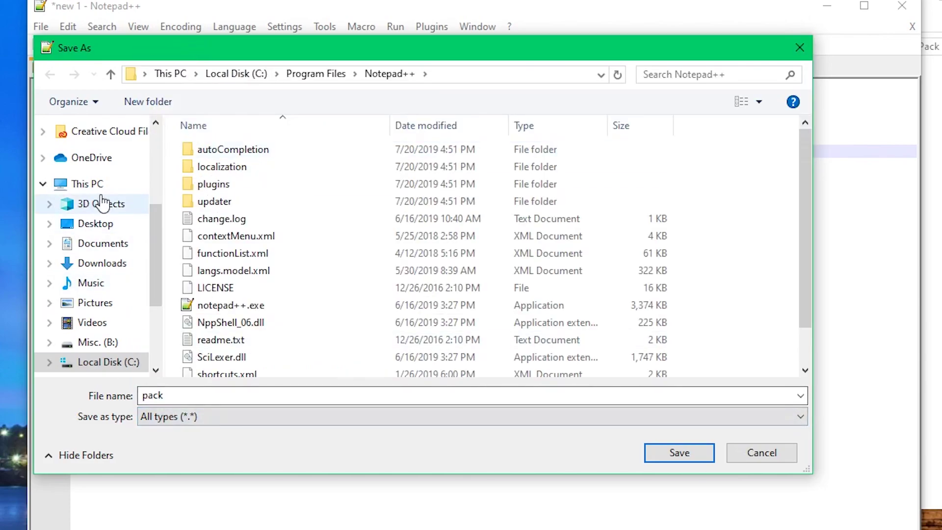
left_click(99, 224)
left_click(679, 452)
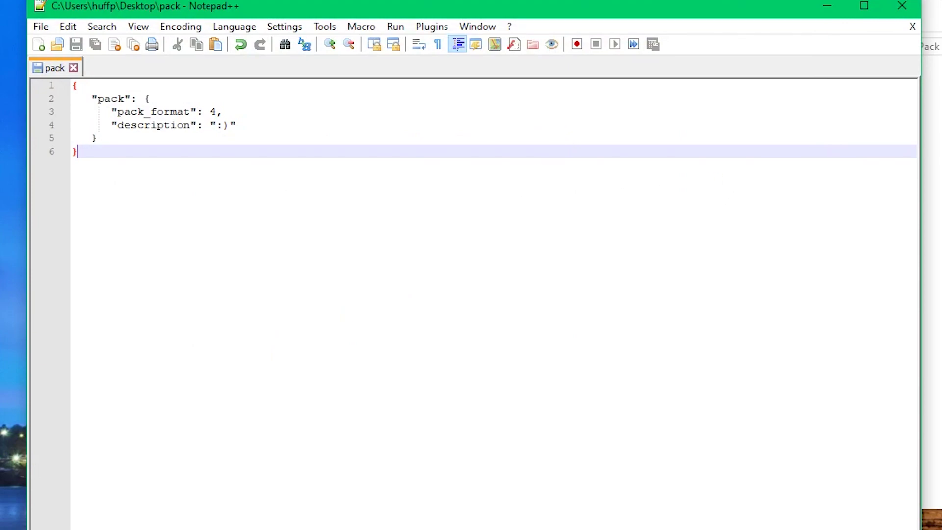
left_click(901, 6)
Move the pack file into Our Pack and rename it pack.mcmeta.
left_click_drag(146, 398, 364, 207)
left_click(295, 139)
right_click(300, 116)
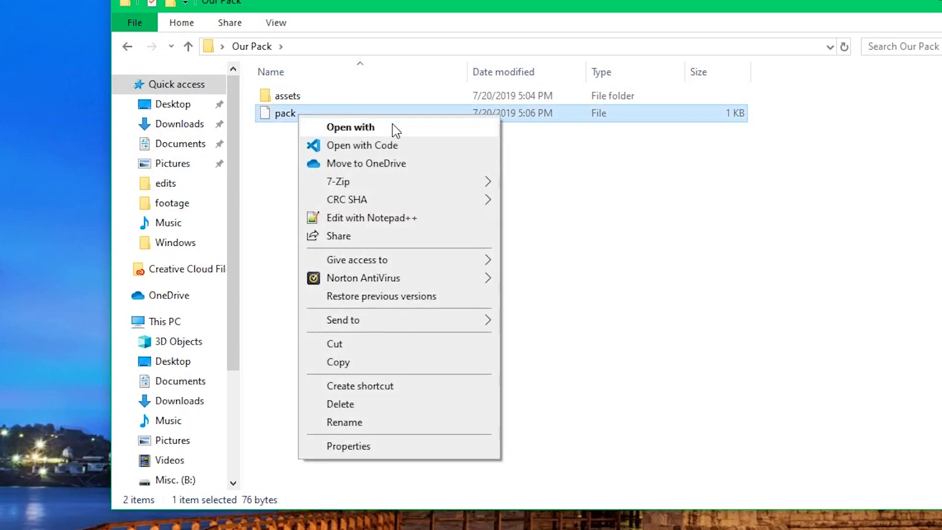
left_click(371, 425)
left_click(304, 112)
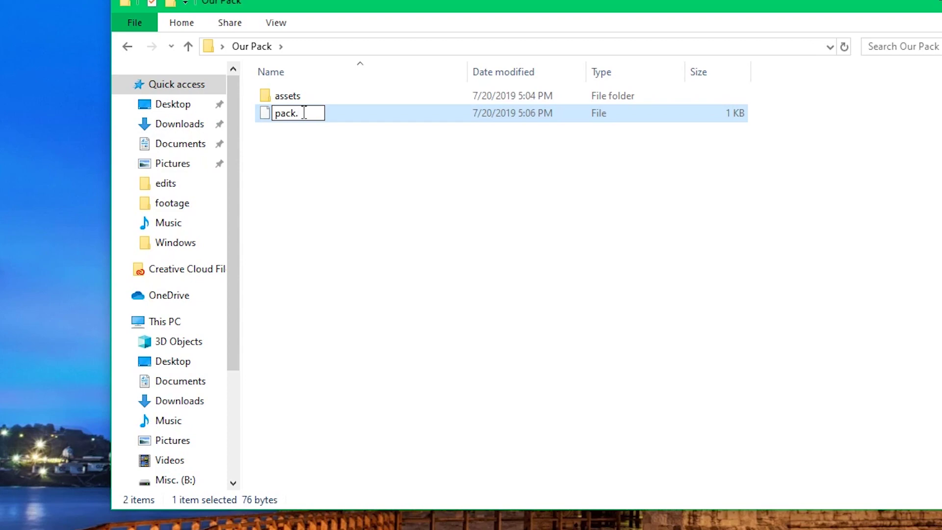
type(".mcmeta")
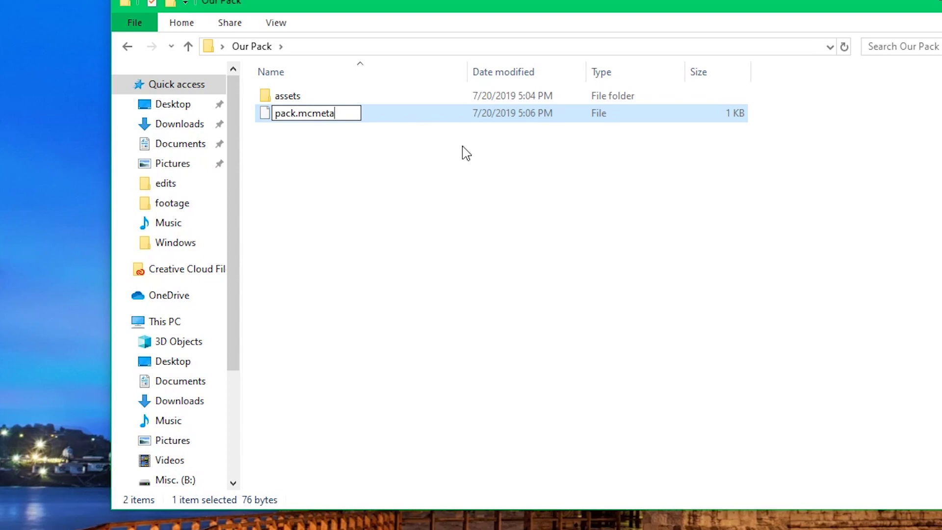
left_click(372, 202)
left_click(590, 117)
mouse_move(592, 122)
left_mouse_down()
mouse_move(616, 120)
mouse_move(603, 126)
left_mouse_up()
left_click(587, 166)
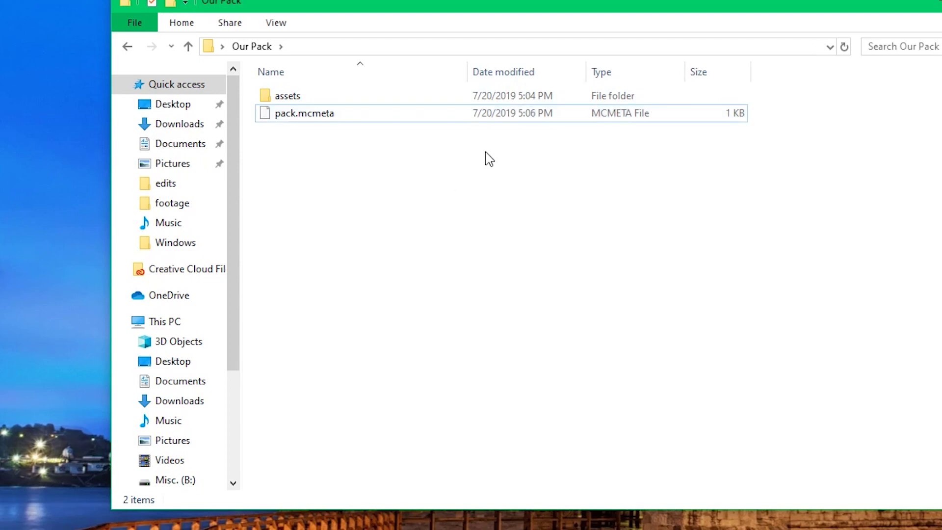
Navigate into Our Pack's assets > minecraft > textures > item folder.
double_click(295, 103)
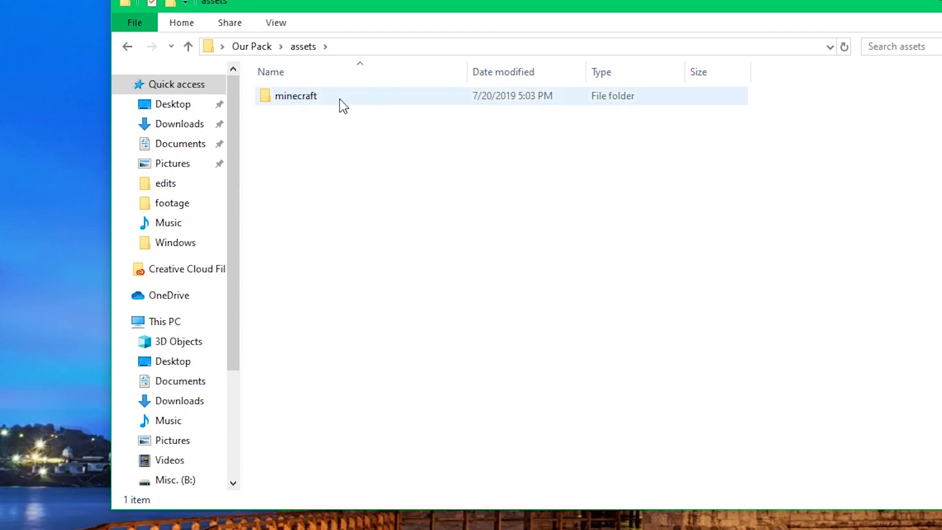
double_click(311, 103)
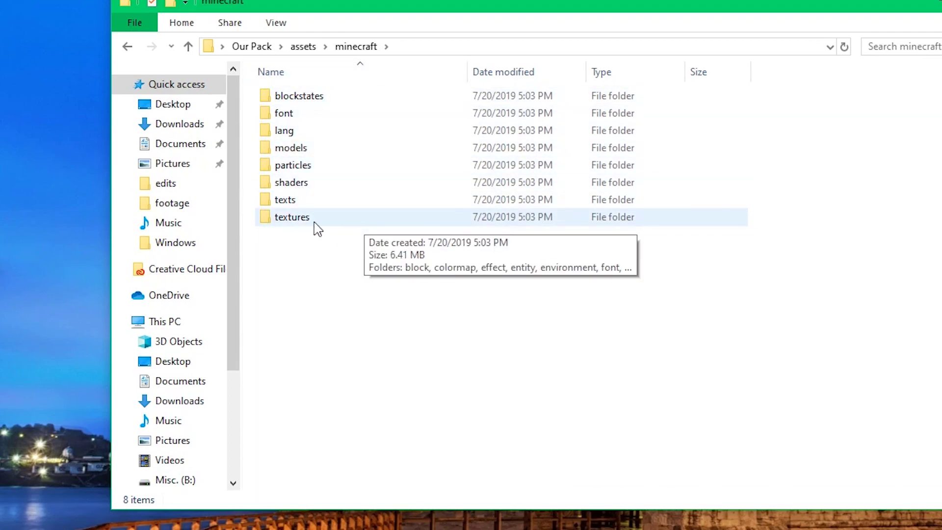
double_click(361, 222)
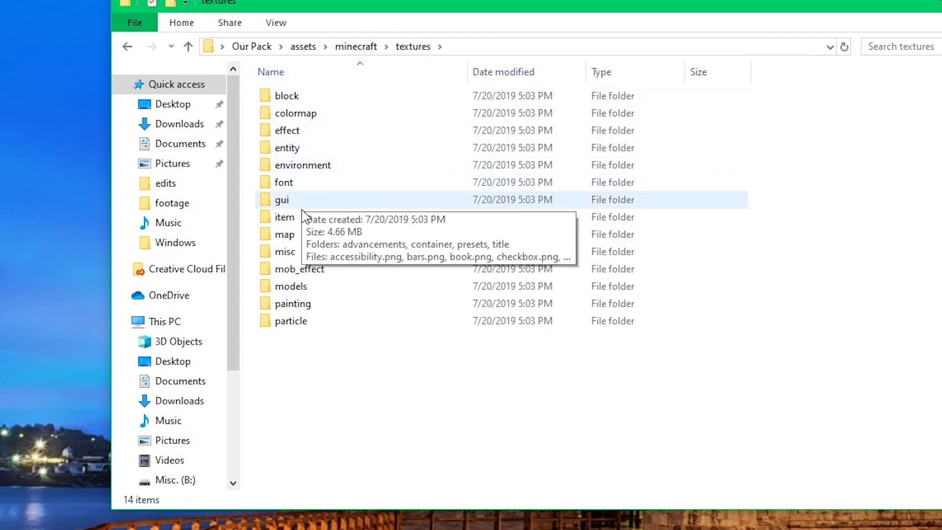
double_click(328, 219)
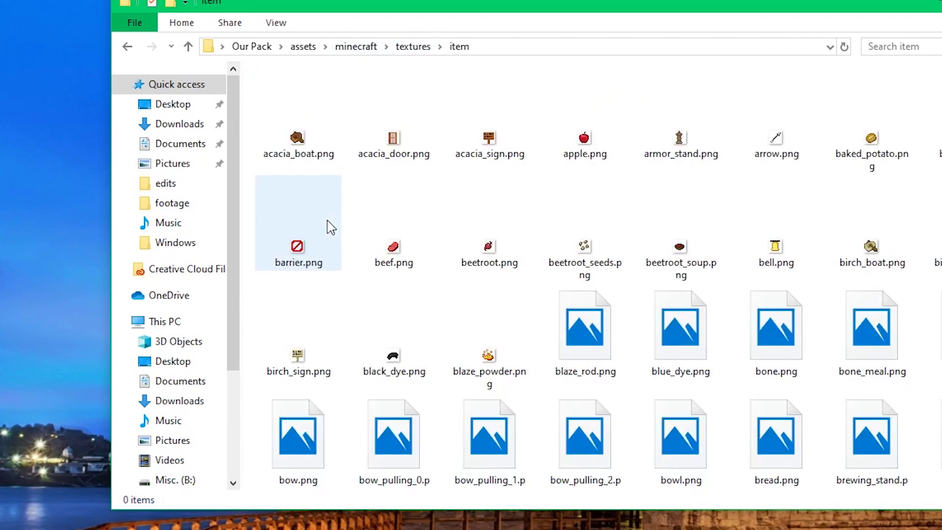
scroll(638, 206, "down", 15)
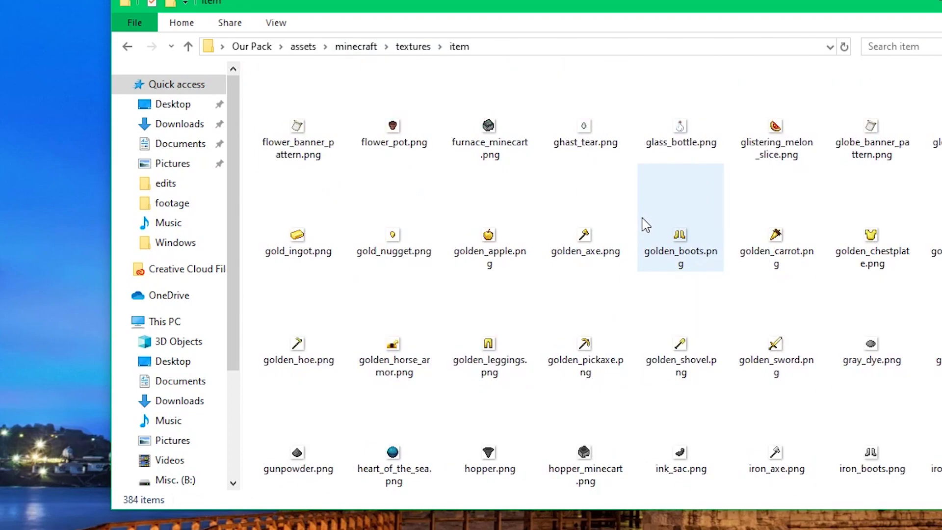
scroll(646, 225, "down", 12)
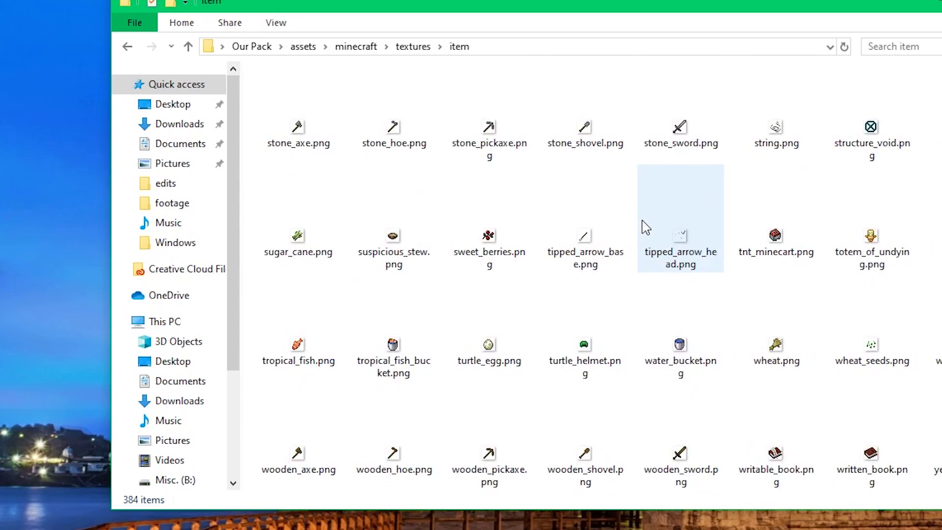
scroll(645, 227, "up", 13)
Search the item textures for 'diam' and bring up diamond_pickaxe.png's context menu.
left_click(927, 46)
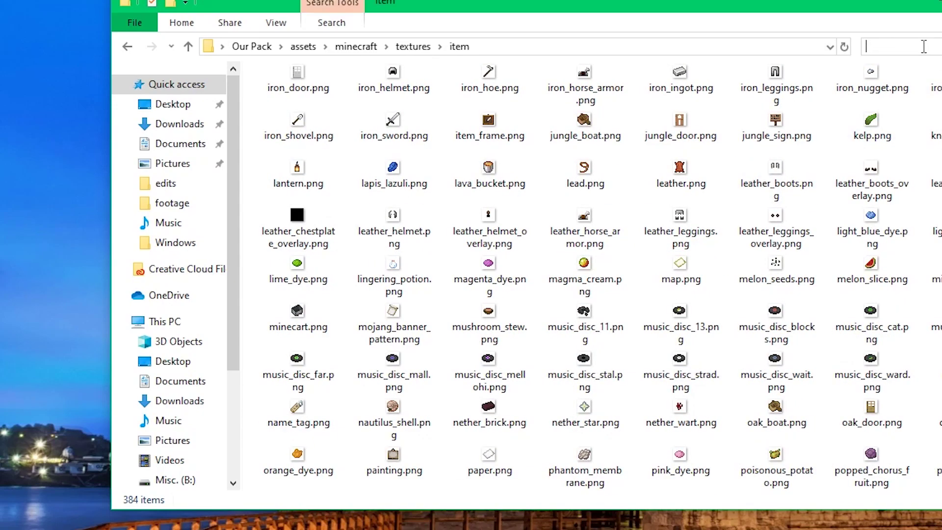
type("diamk")
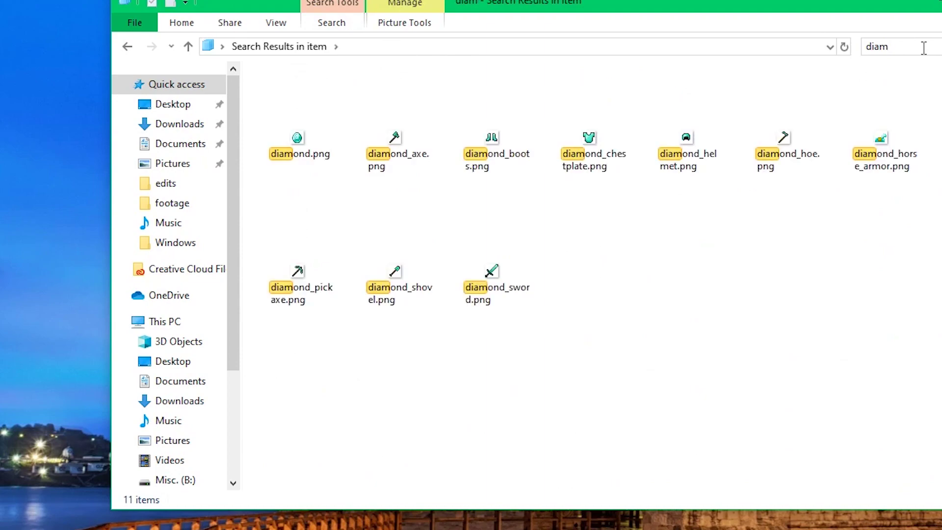
left_click(301, 274)
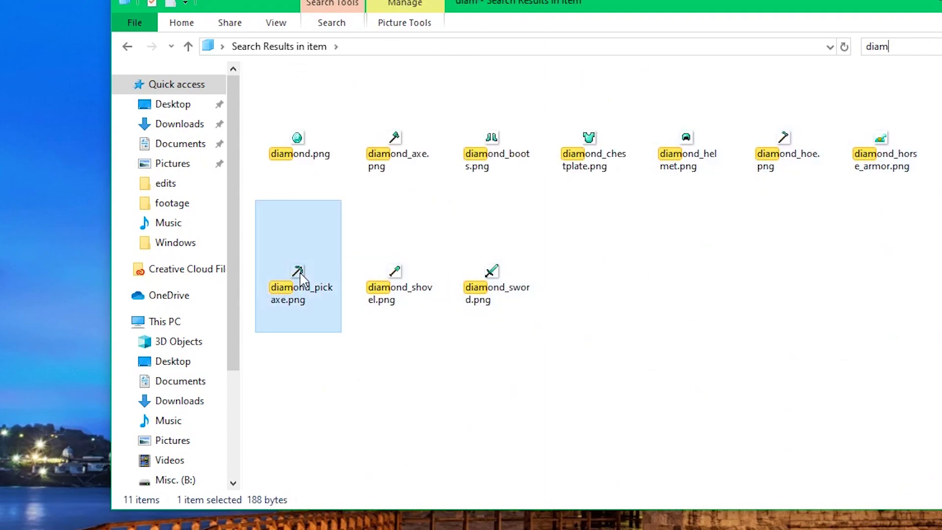
right_click(308, 278)
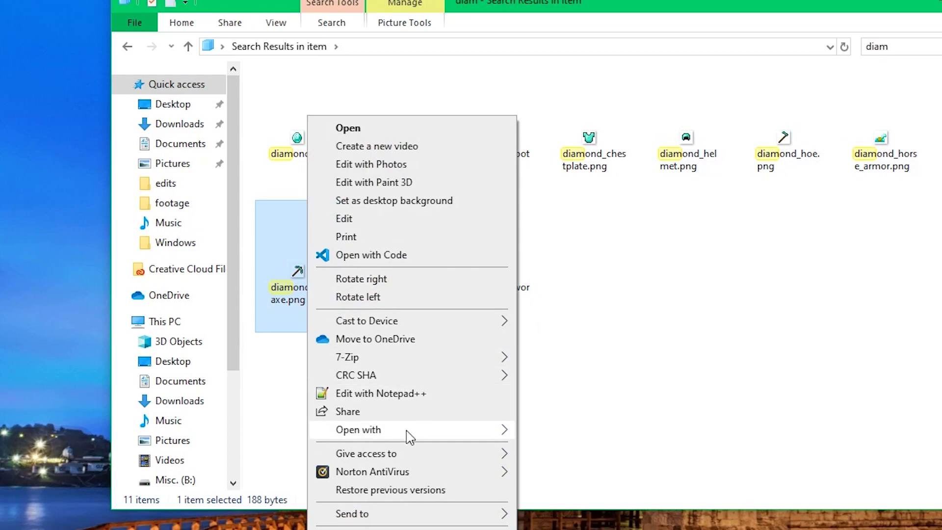
Open diamond_pickaxe.png in paint.net and zoom in until pixels are visible.
mouse_move(406, 431)
left_click(561, 505)
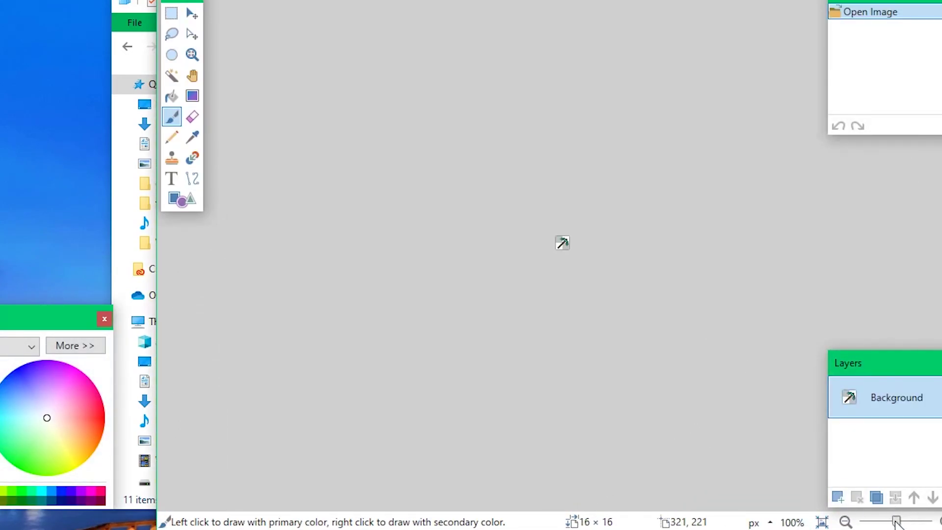
left_click_drag(896, 522, 921, 510)
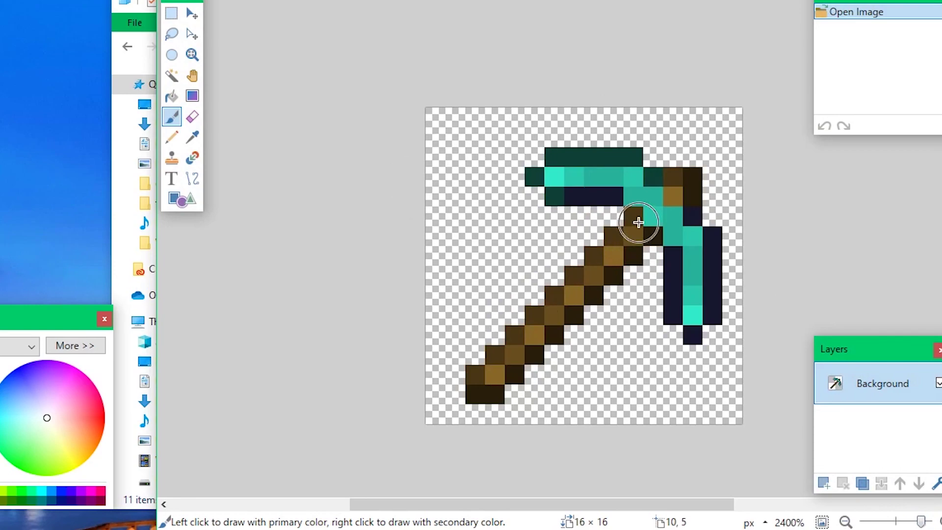
Paint a test black stroke, undo it, and switch to Rectangle Select.
left_click(639, 224)
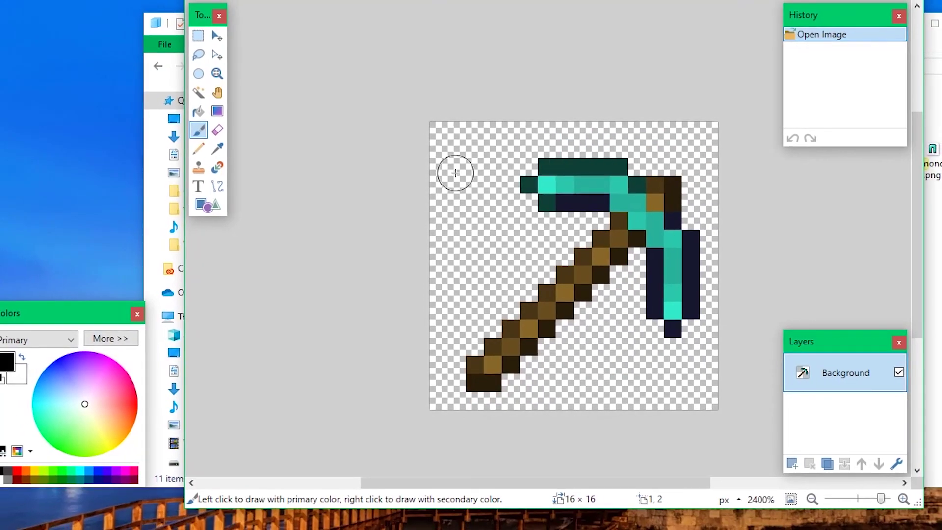
mouse_move(455, 173)
left_mouse_down()
mouse_move(466, 135)
mouse_move(431, 192)
mouse_move(435, 120)
left_mouse_up()
left_click(386, 1)
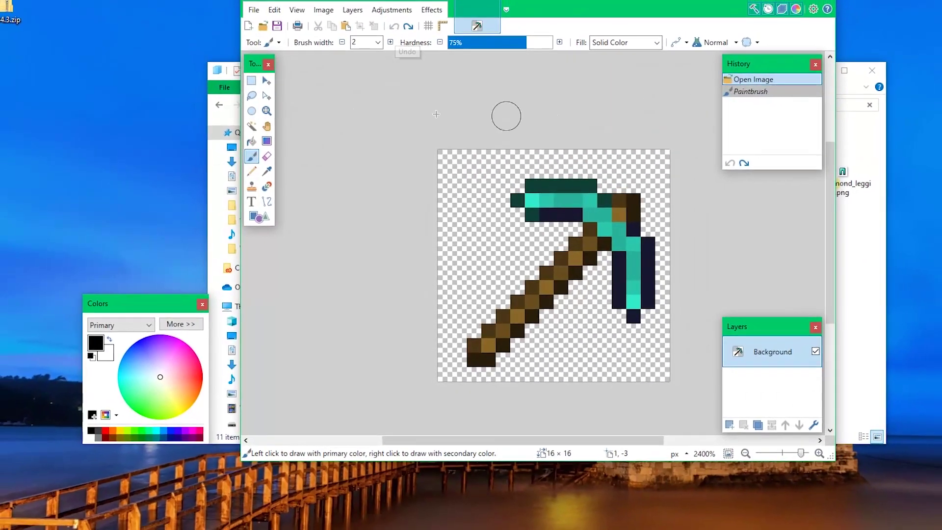
key("s")
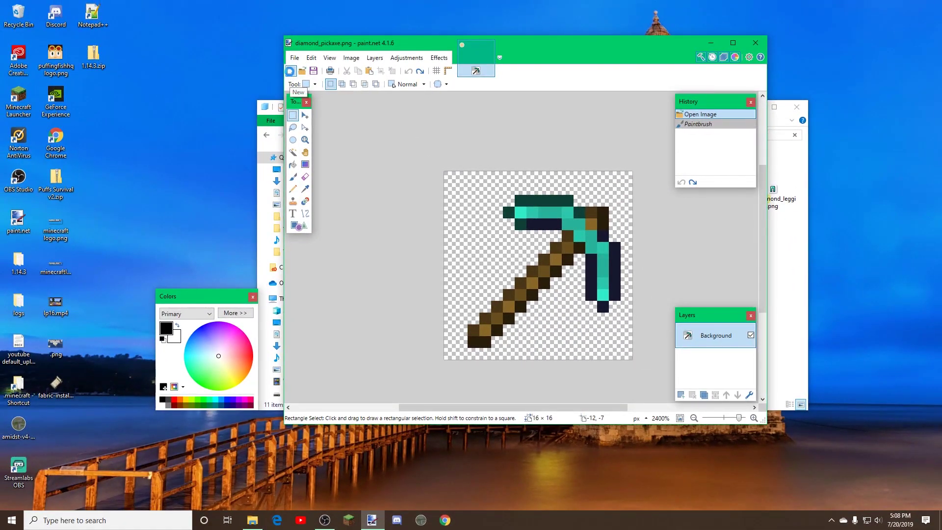
Create a new 32×32 image in paint.net and zoom in on it.
left_click(290, 71)
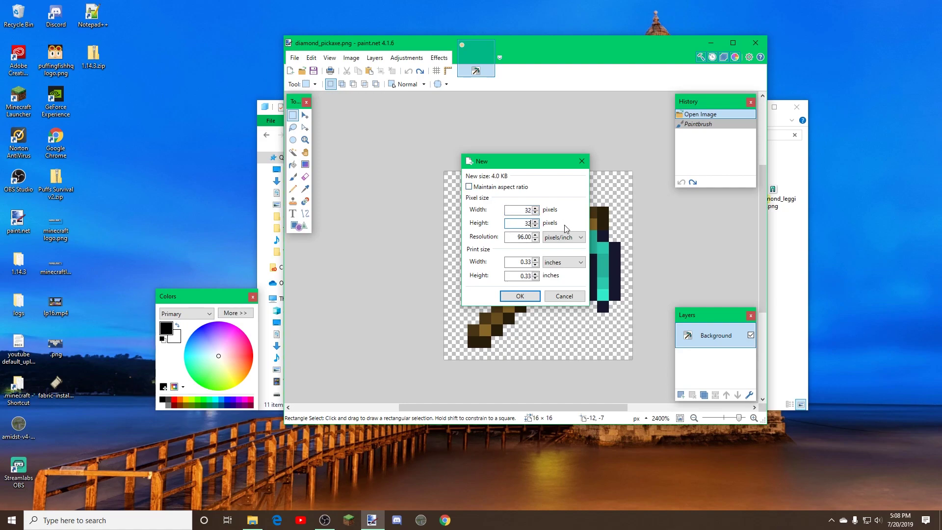
left_click(520, 296)
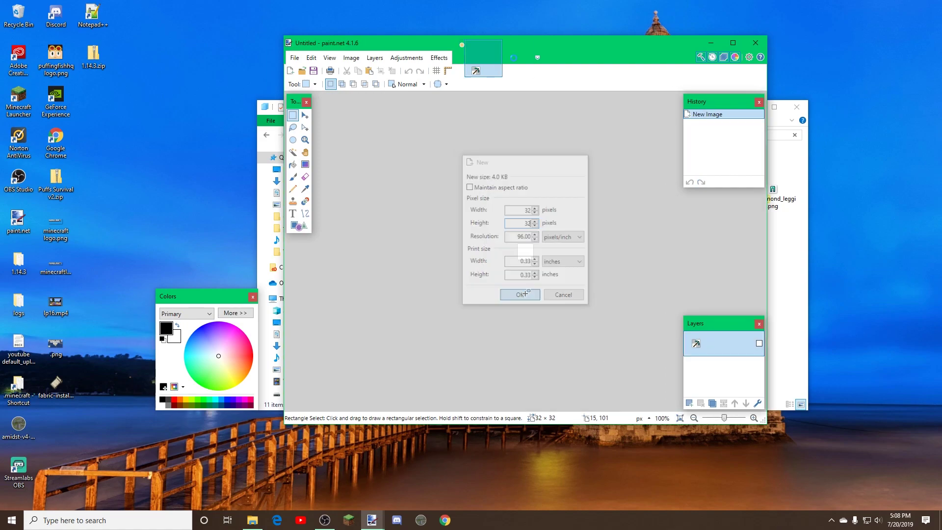
left_click_drag(721, 420, 736, 418)
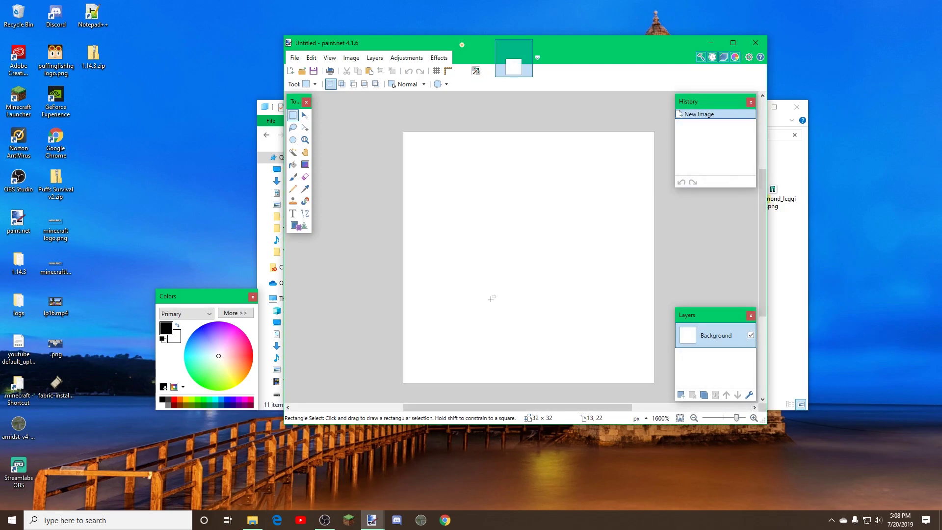
Select the whole canvas, fill it black, then erase it to transparency.
left_click_drag(389, 120, 651, 415)
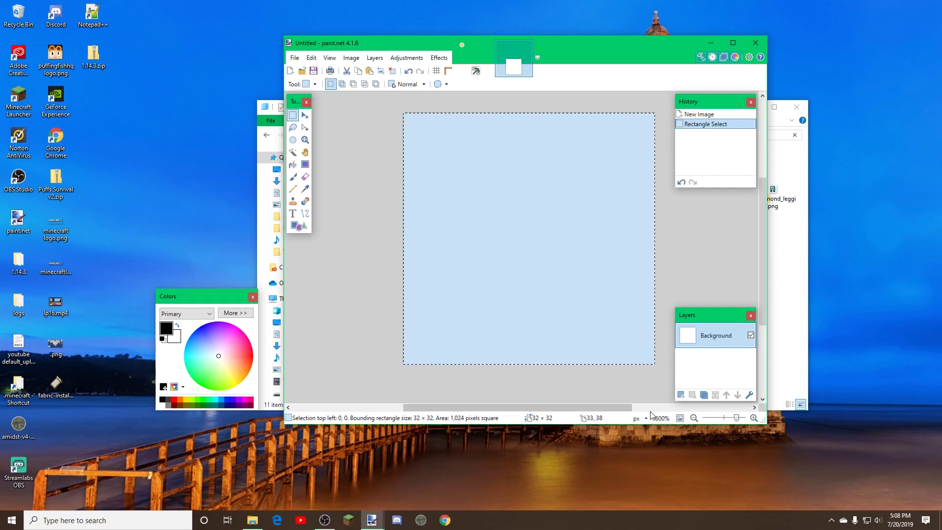
key("BackSpace")
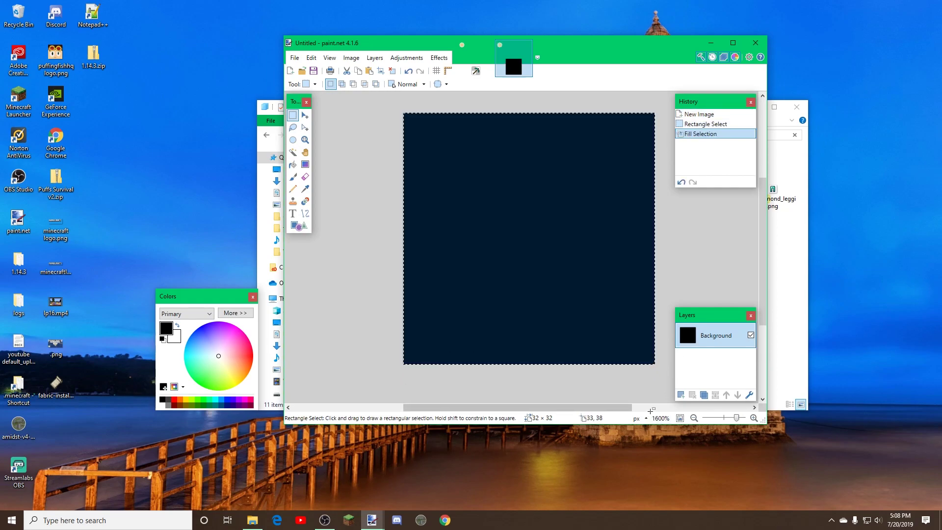
key("Delete")
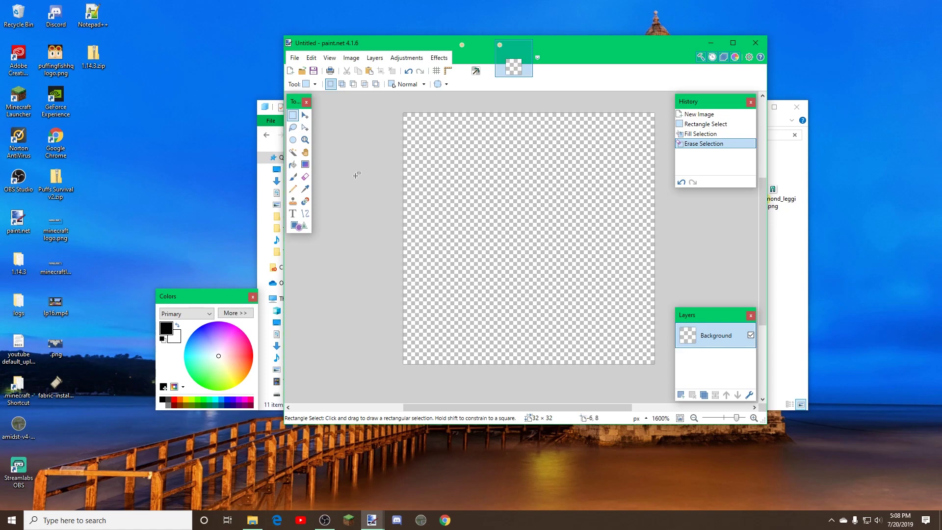
Sample the pickaxe handle's brown as primary colour, then show the pixel grid on Untitled.
left_click(476, 72)
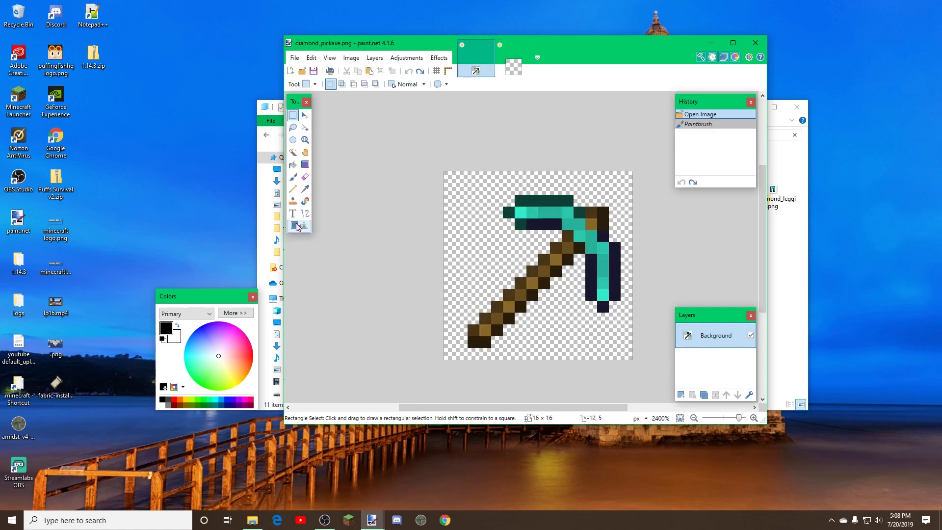
left_click(304, 188)
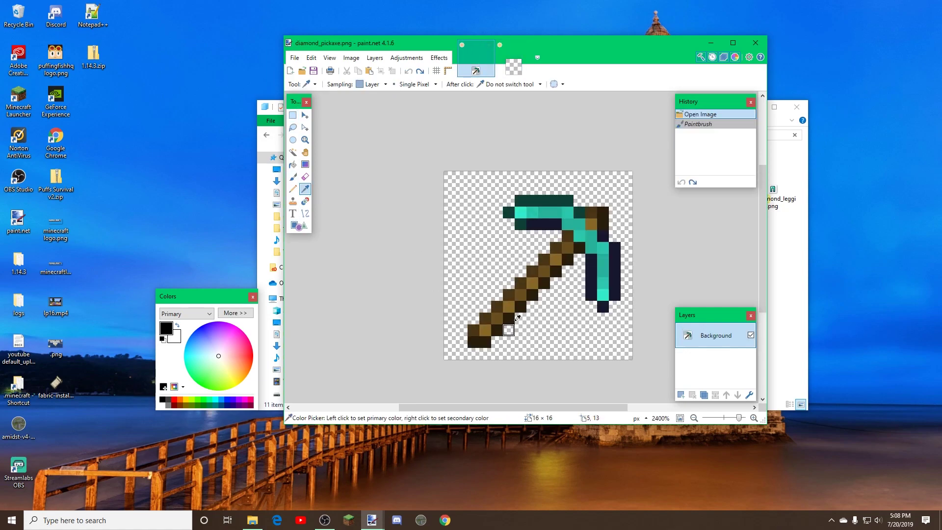
left_click(523, 294)
left_click(506, 67)
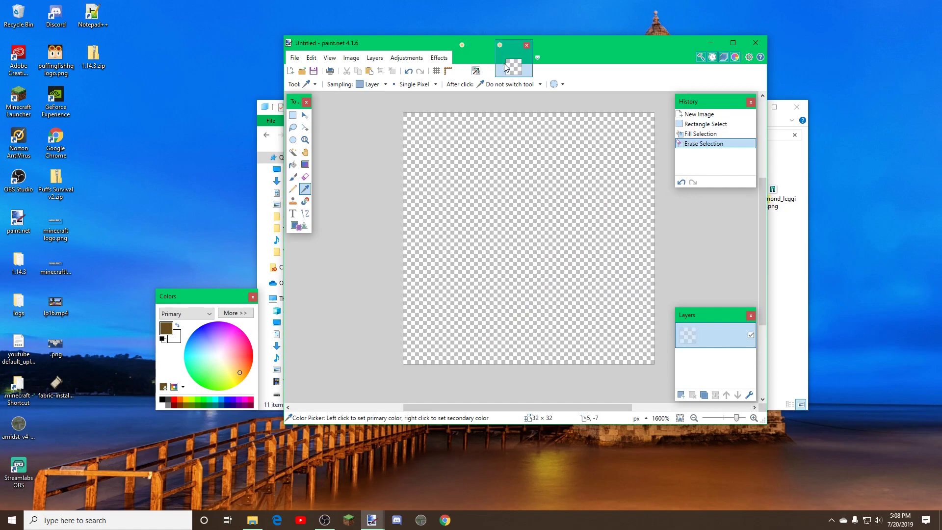
left_click(436, 72)
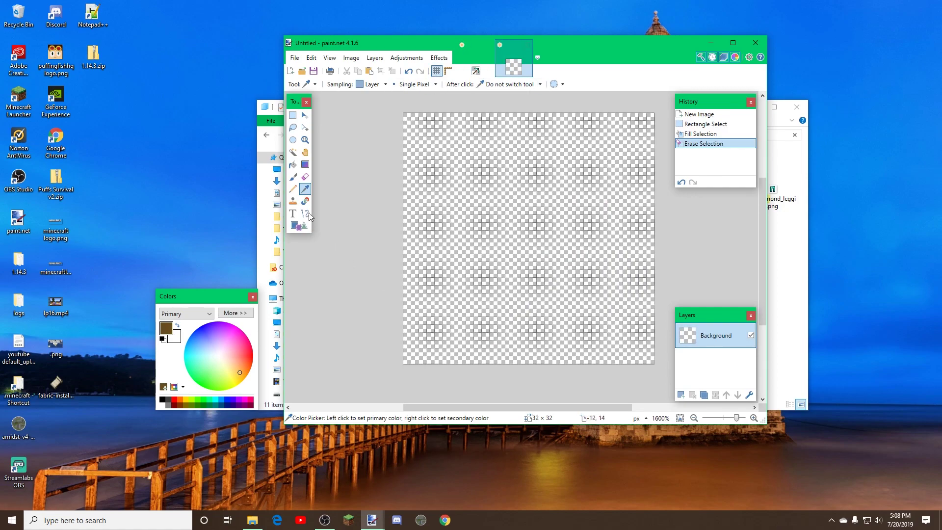